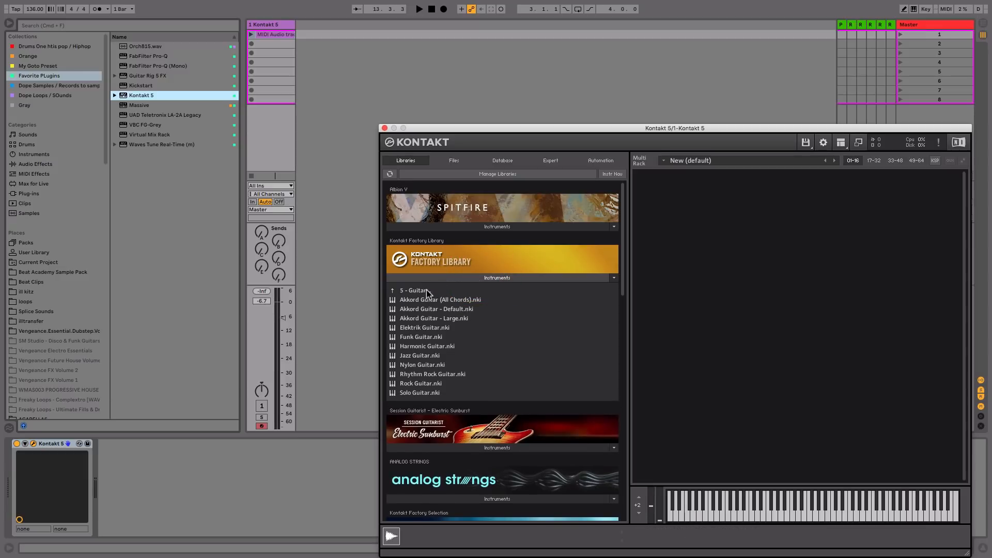
- Compare the Jazz Guitar and Nylon Guitar instruments, then load Jazz Guitar.nki into Kontakt's Multi Rack
click(429, 355)
click(429, 362)
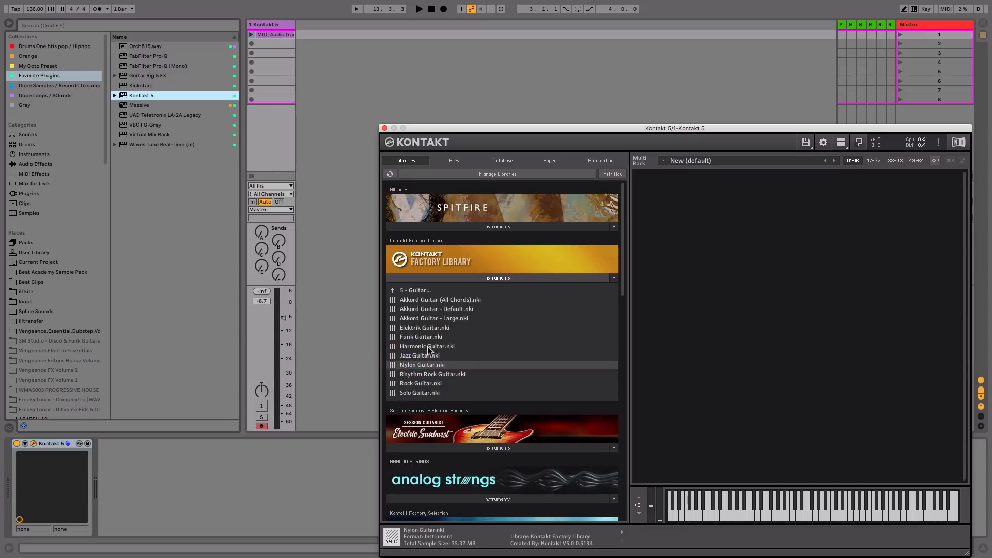
click(415, 355)
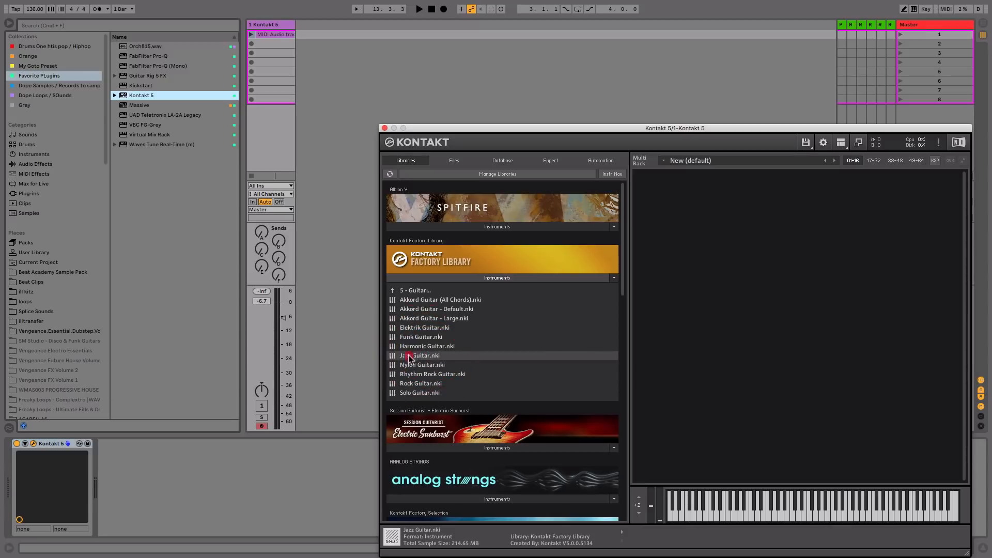
drag(410, 356, 690, 258)
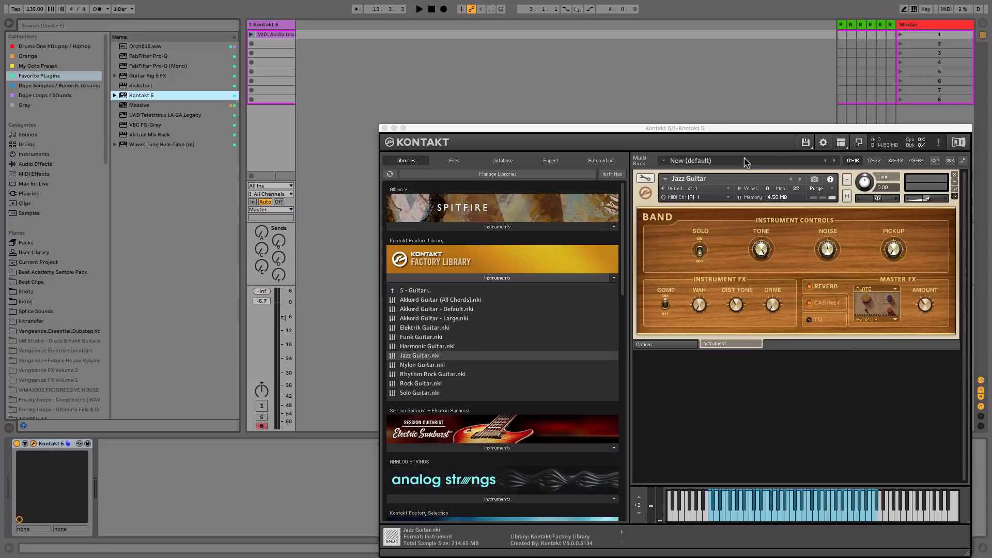
- Play the guitar clip, raise the track fader to about -0.1 dB, stop, and close Kontakt
drag(748, 129, 698, 35)
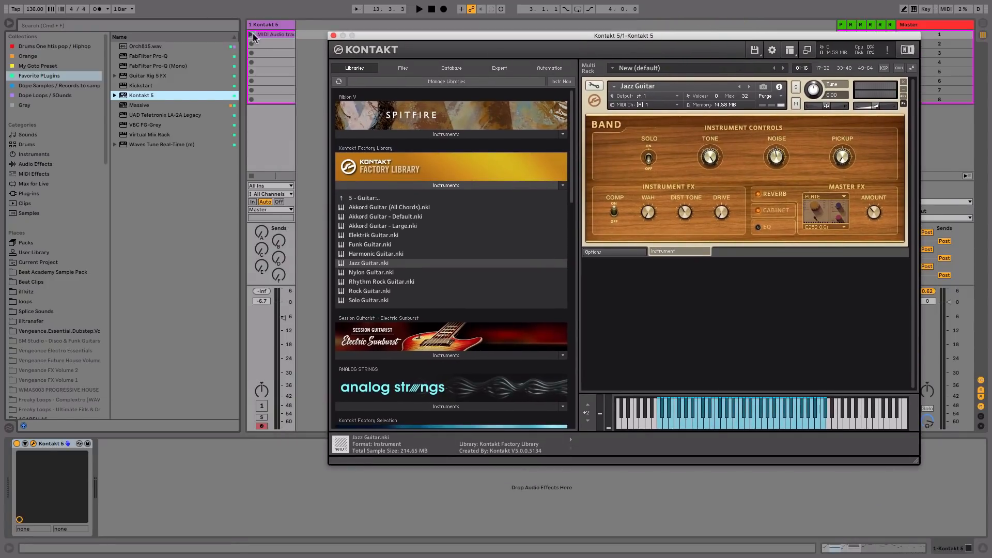
click(262, 406)
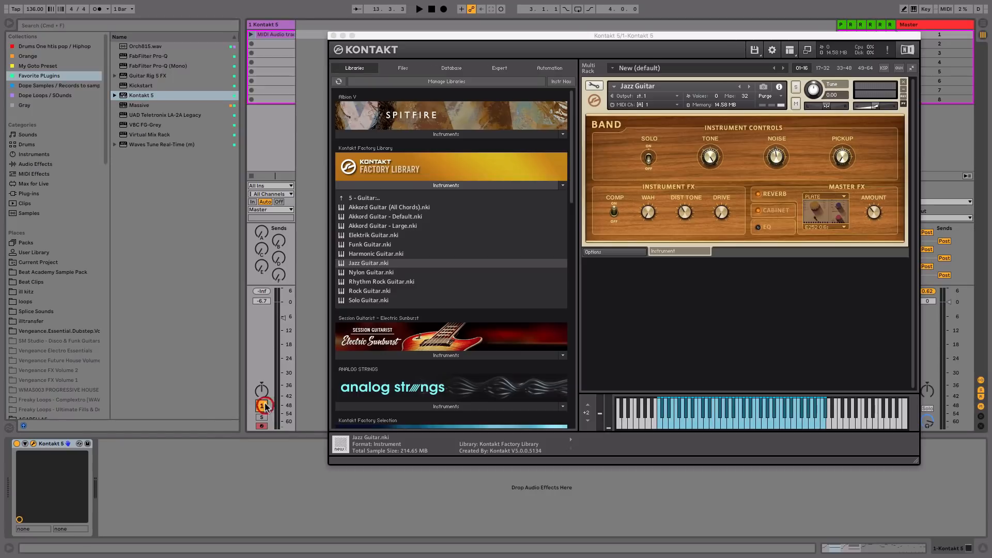
click(251, 34)
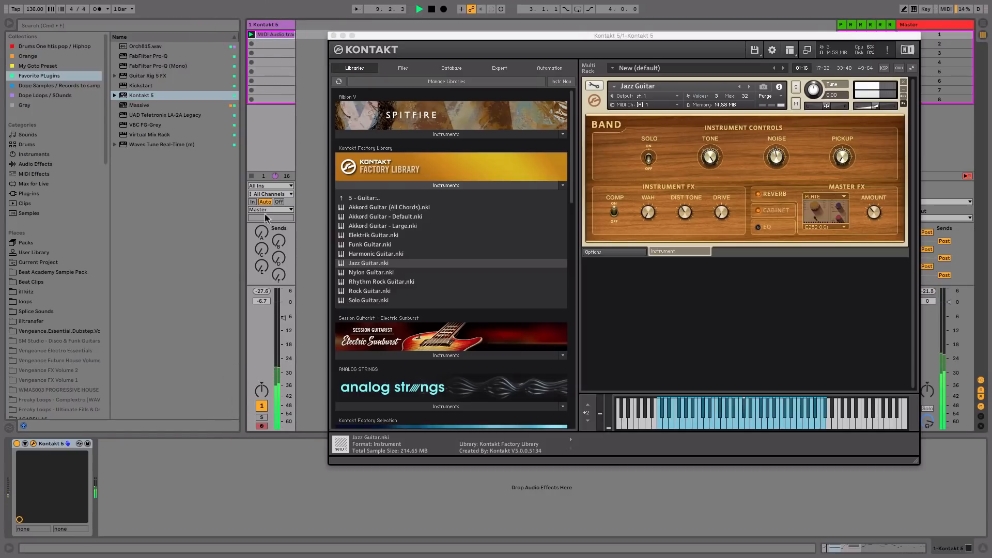
drag(284, 317, 283, 302)
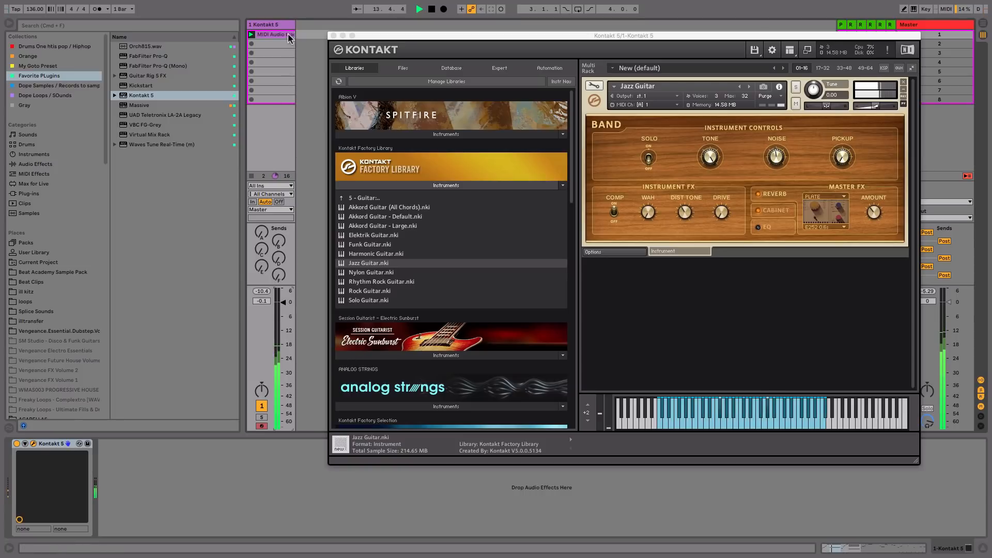
key(space)
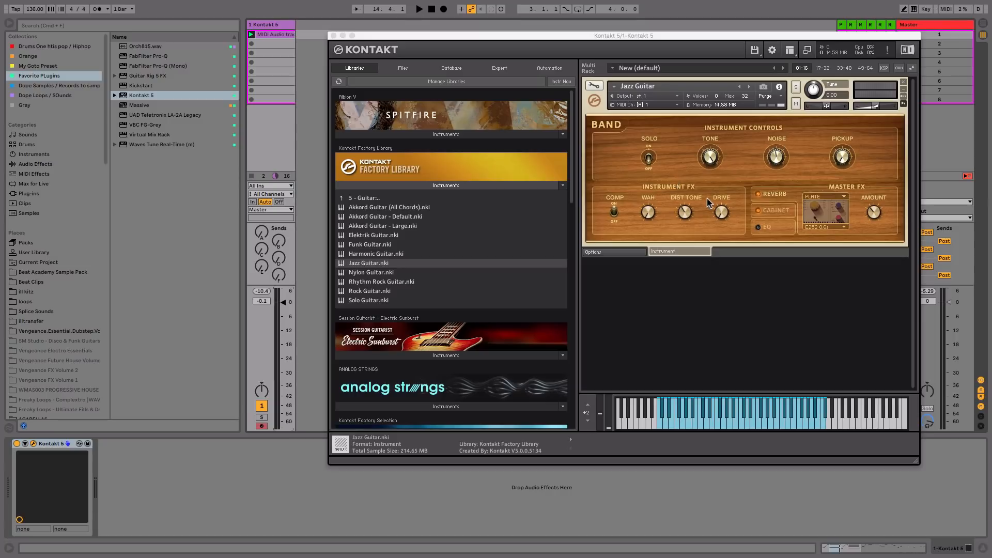
click(333, 36)
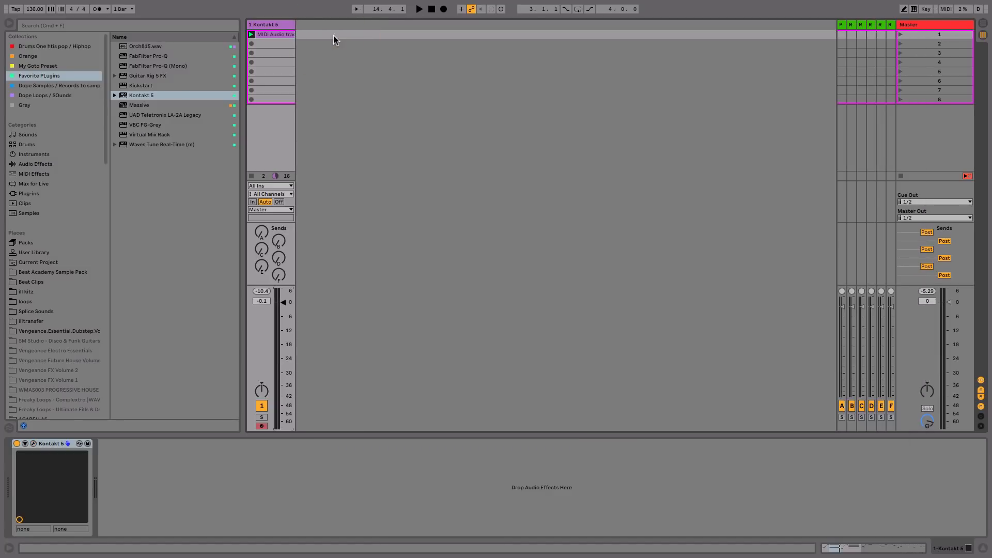
- Insert a Chorus after Kontakt 5 and set its Dry/Wet to 100 %, then audition it
click(42, 163)
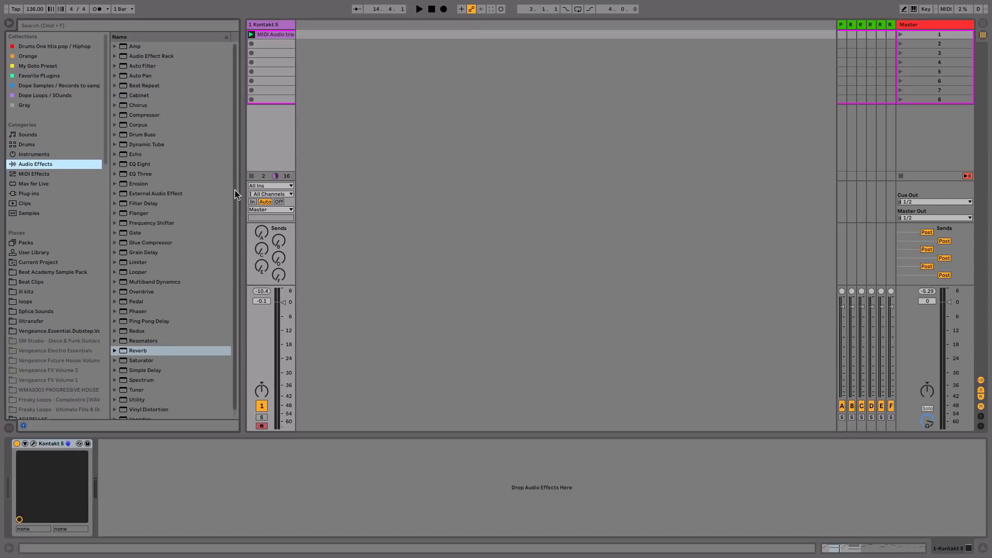
click(233, 175)
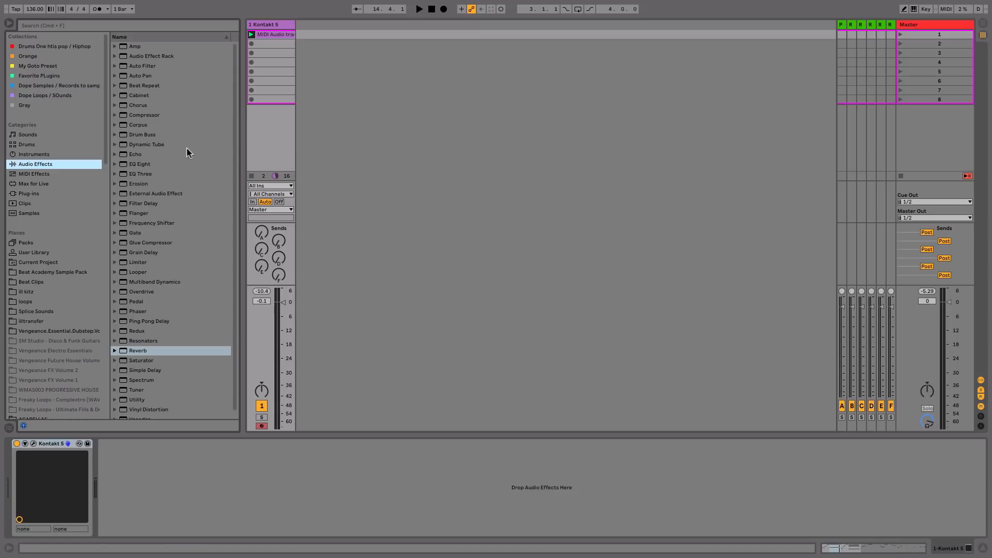
drag(137, 106, 144, 488)
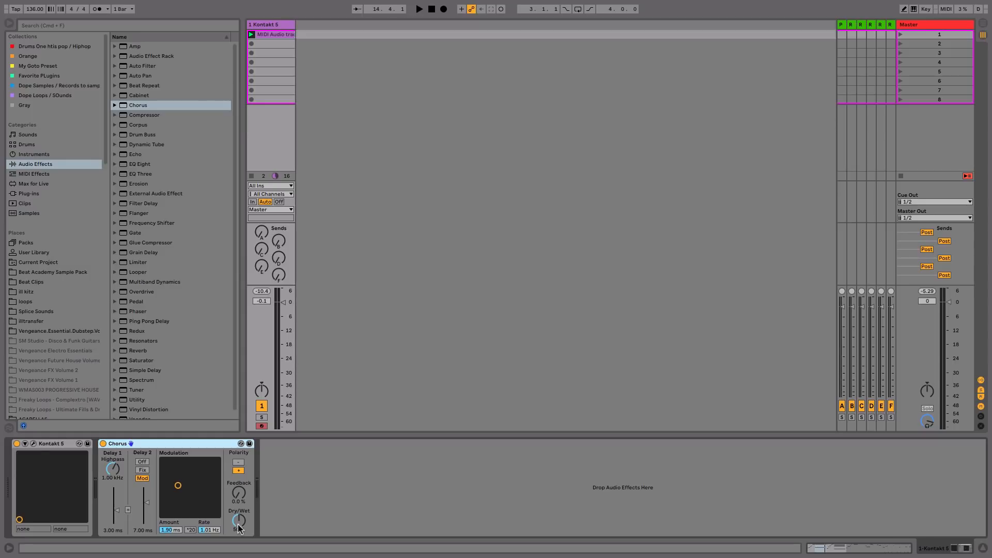
drag(238, 525, 239, 491)
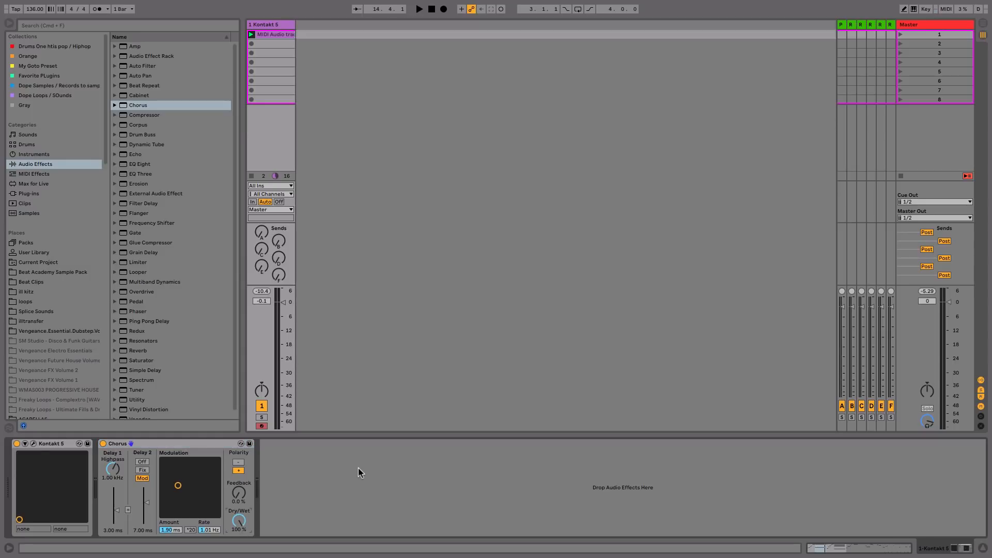
key(space)
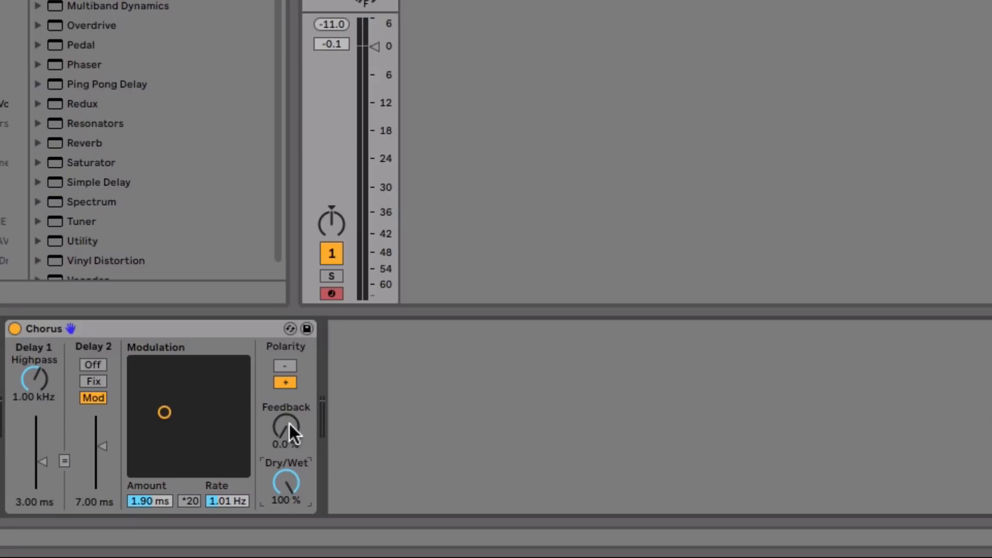
key(space)
click(240, 492)
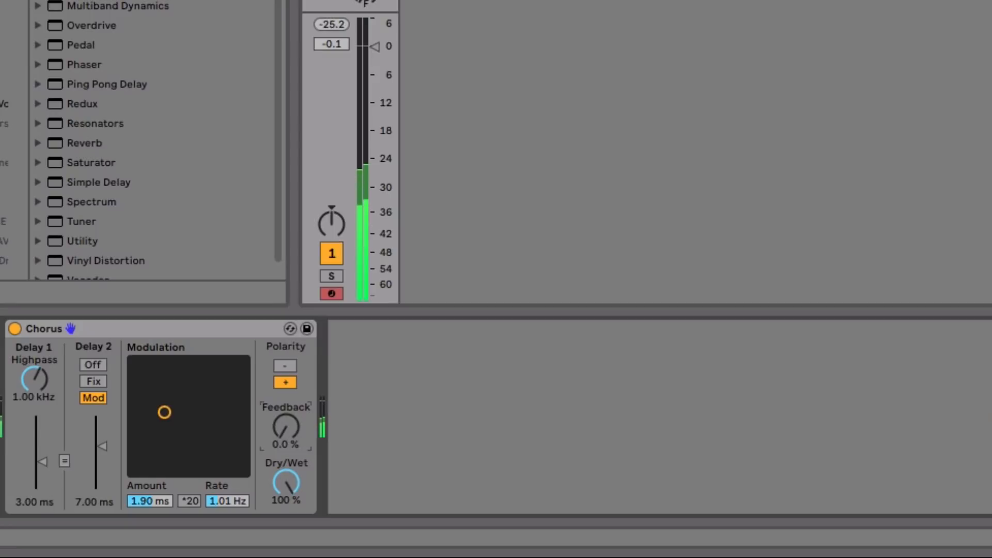
- Raise the Chorus Feedback to 37 % and lower its Highpass to 236 Hz
drag(285, 427, 286, 389)
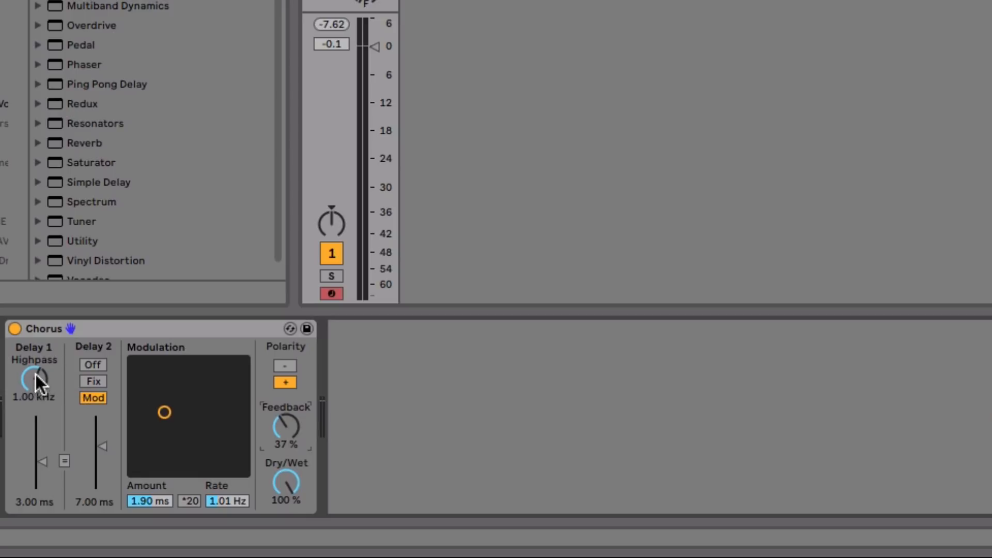
drag(36, 375, 36, 378)
- Place an Auto Filter after the Chorus with Freq at 1.22 kHz, then add a Reverb after it
drag(98, 2, 427, 381)
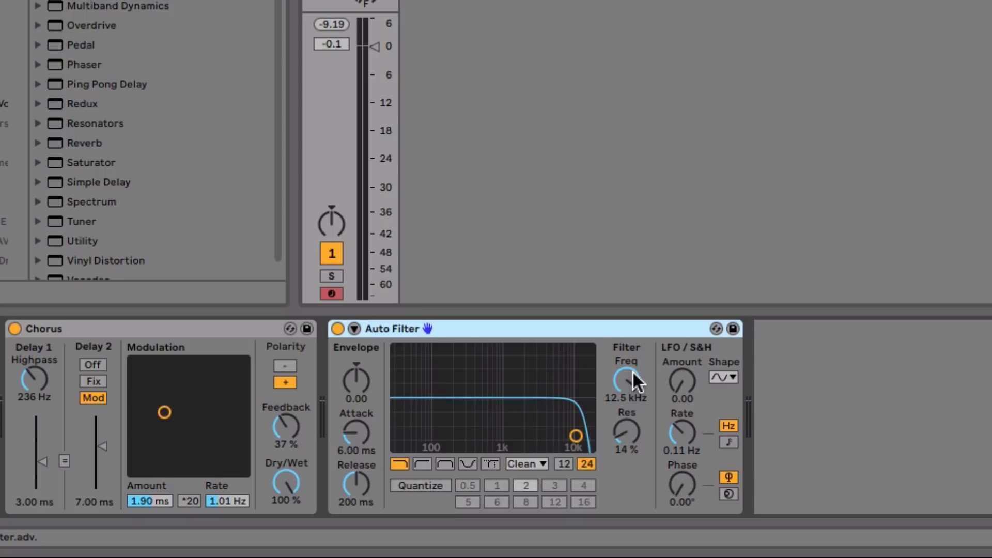
drag(632, 371, 634, 371)
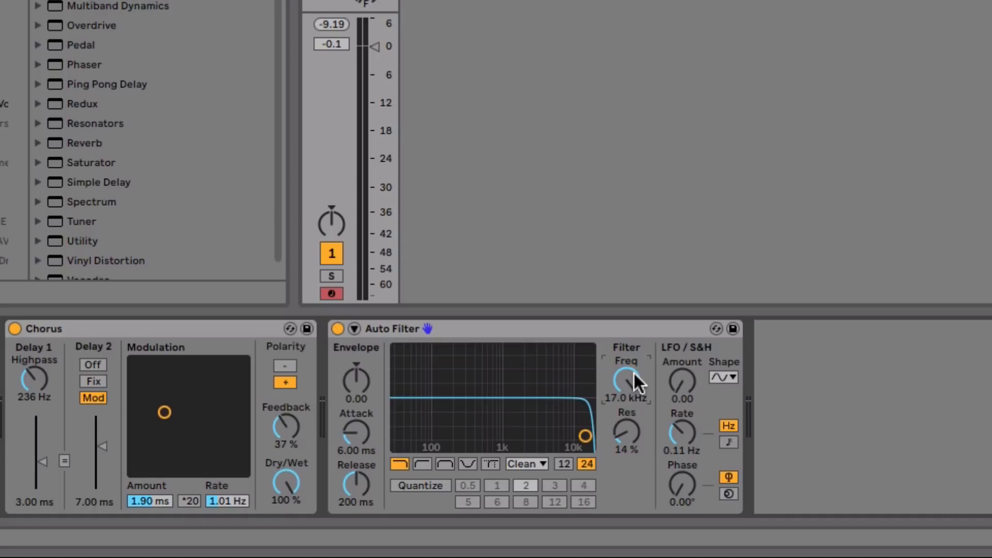
drag(633, 371, 634, 410)
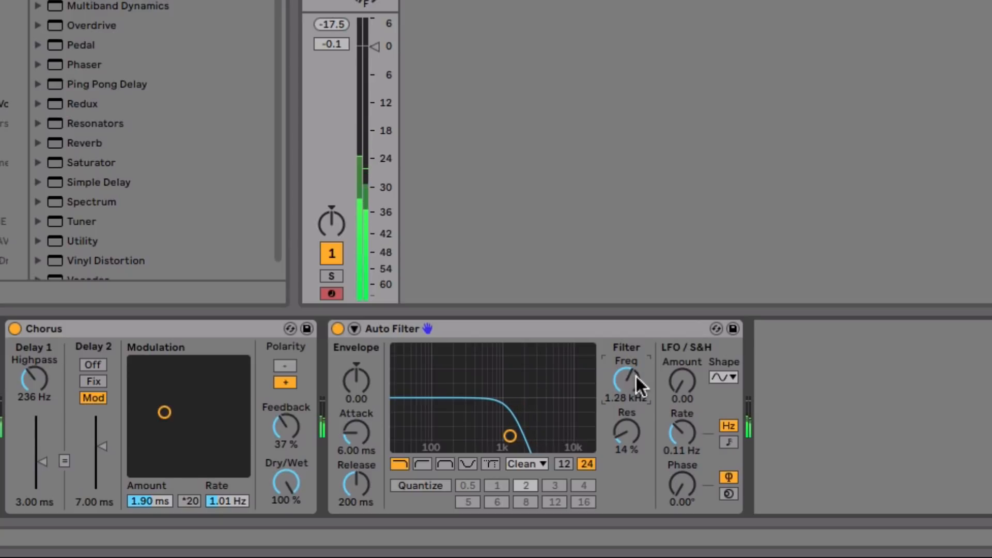
drag(636, 376, 636, 379)
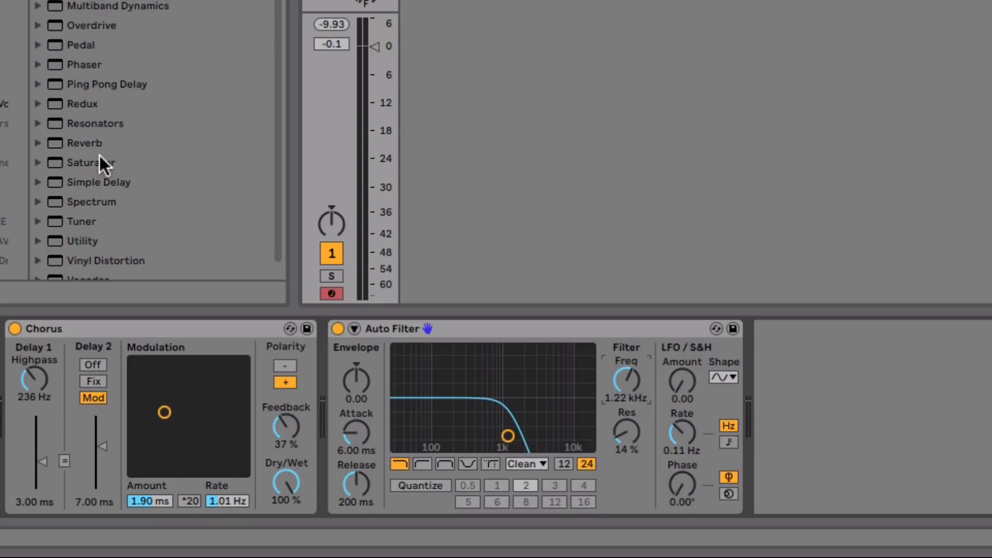
drag(93, 140, 979, 382)
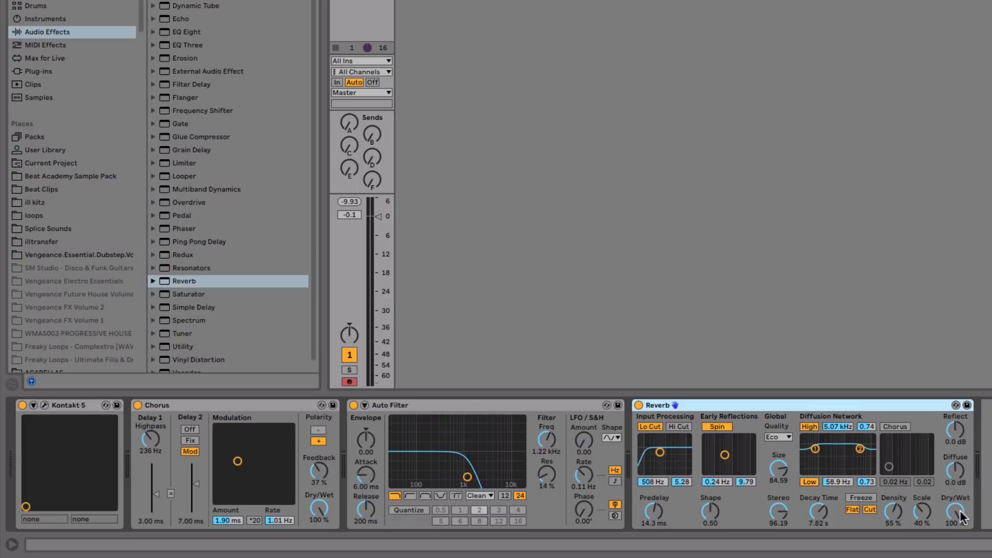
- Reduce the Reverb wet mix, shorten its decay to 4.55 s, and lower Diffuse to -5.0 dB
drag(960, 515, 960, 550)
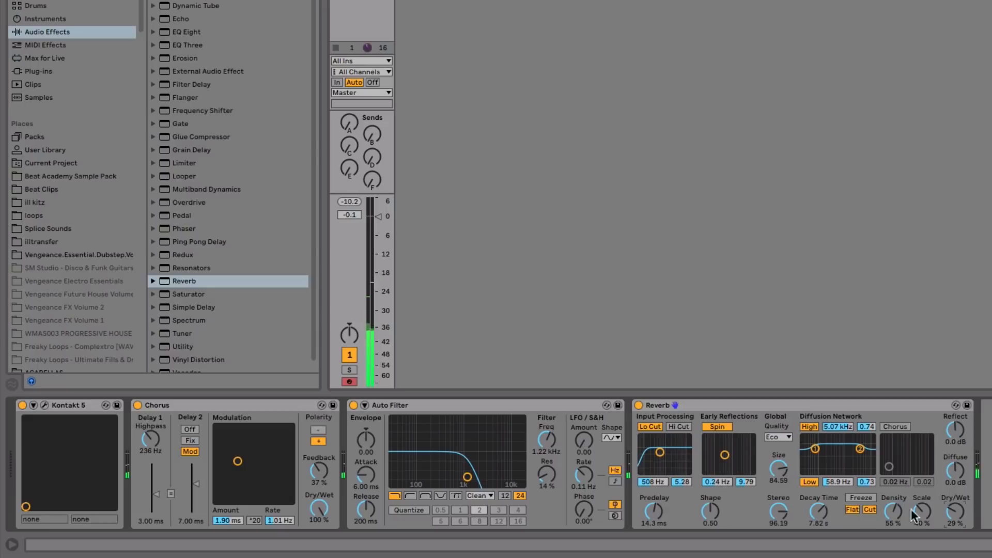
drag(823, 510, 824, 517)
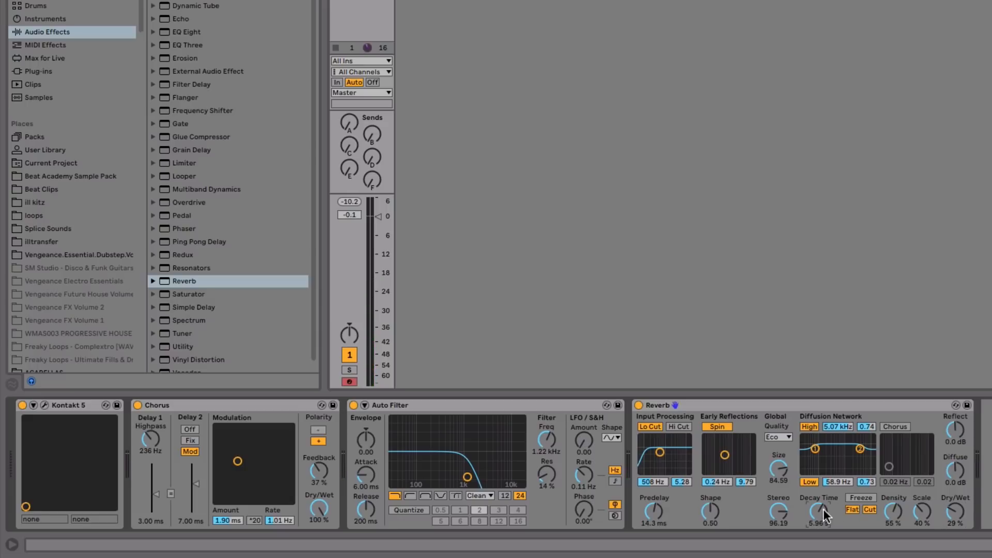
drag(823, 510, 823, 522)
drag(960, 471, 960, 478)
drag(960, 471, 968, 478)
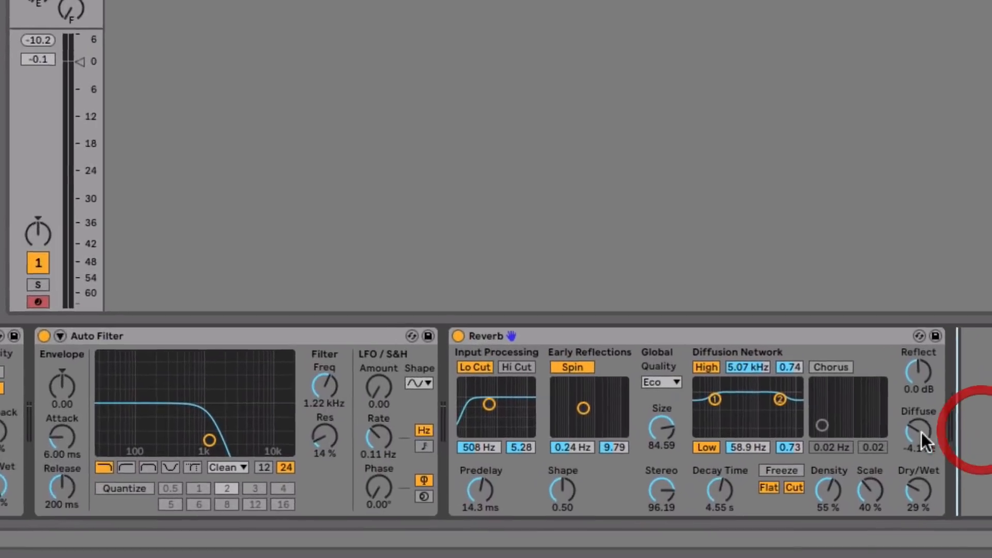
drag(959, 471, 958, 467)
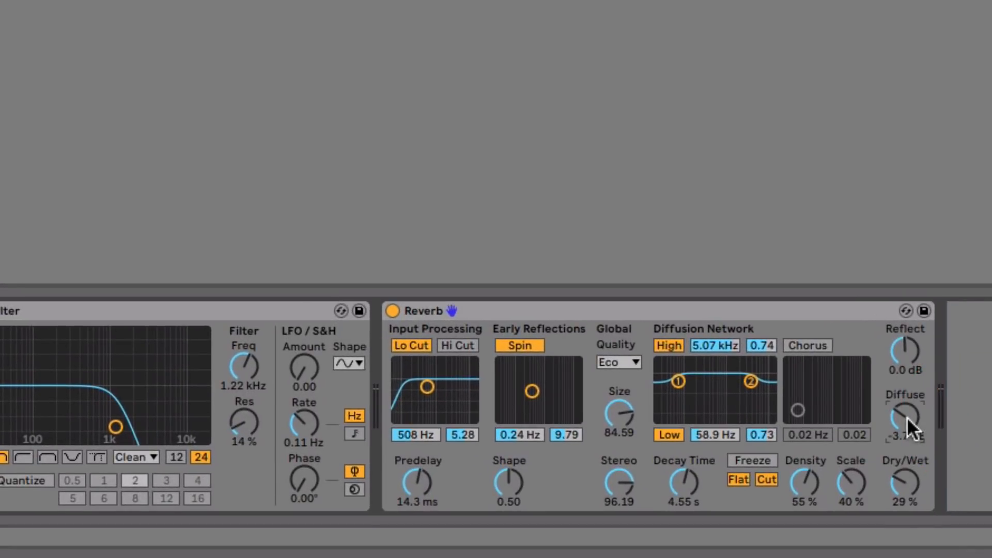
drag(907, 417, 906, 423)
key(space)
drag(909, 413, 909, 417)
- Set Reverb to 30 % wet, raise the Auto Filter cutoff to 1.67 kHz, and add Auto Pan
drag(913, 482, 914, 479)
drag(253, 372, 254, 357)
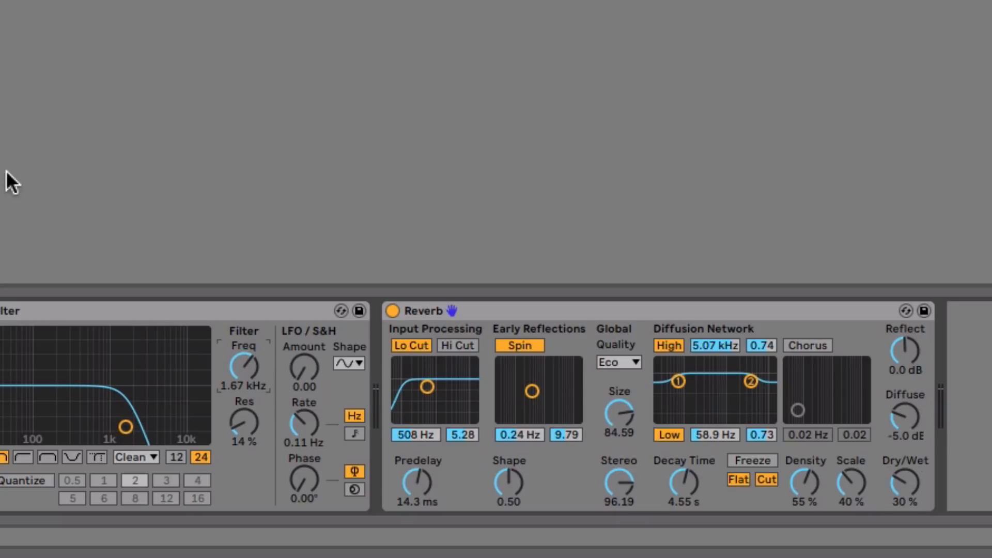
drag(140, 76, 826, 522)
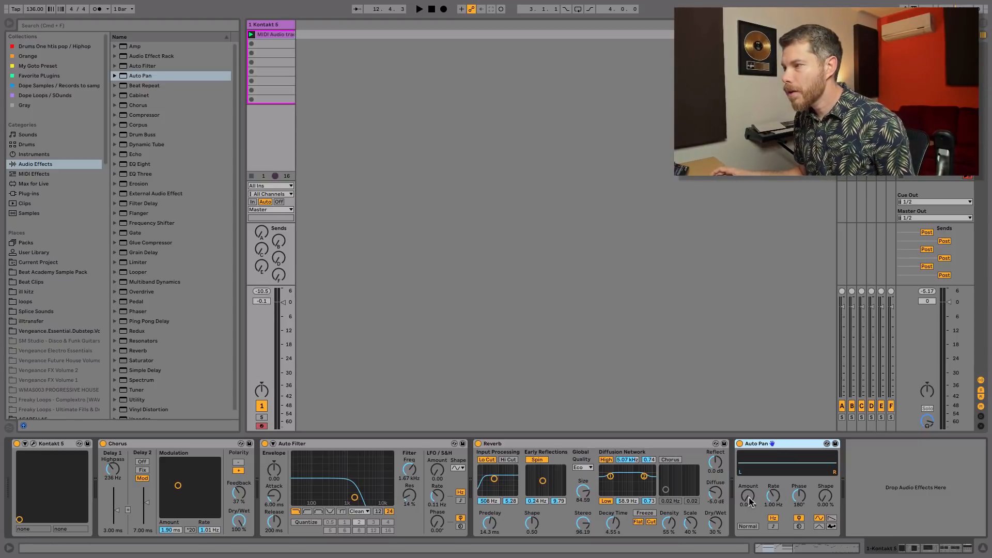
- Dial in some Auto Pan movement and deepen its amount while listening
drag(748, 496, 747, 456)
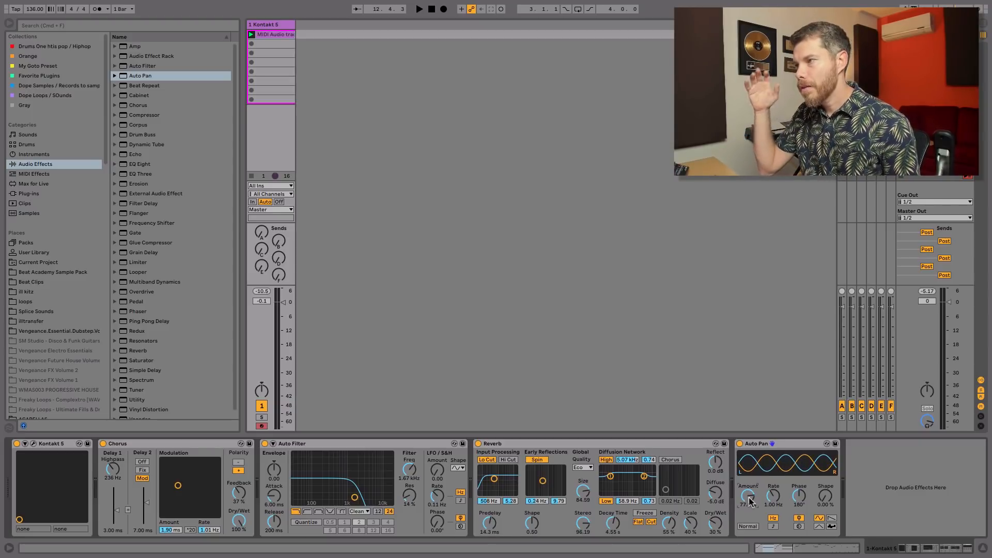
key(space)
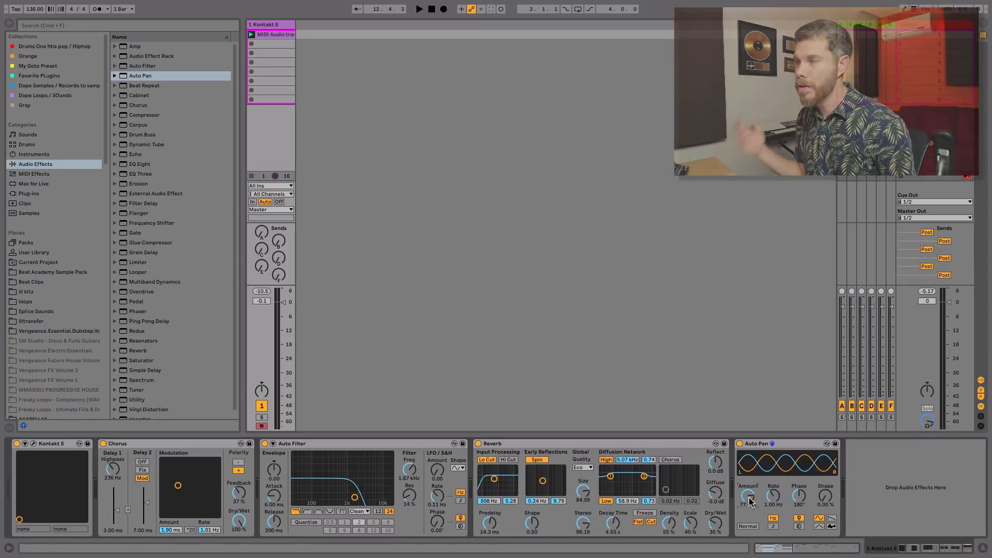
drag(751, 502, 763, 505)
key(space)
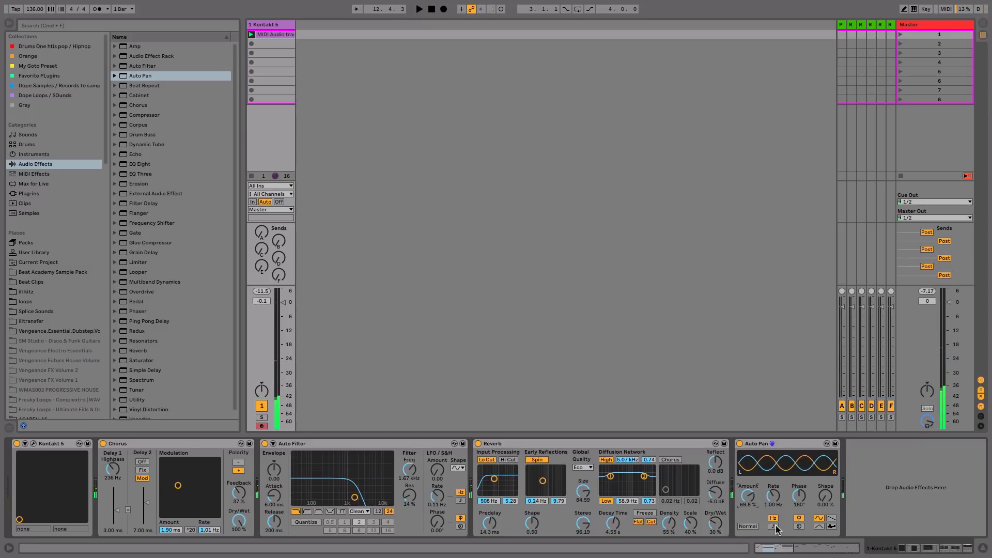
- Sync the Auto Pan rate to tempo at 1 and raise its Amount to 79.4 %
click(773, 526)
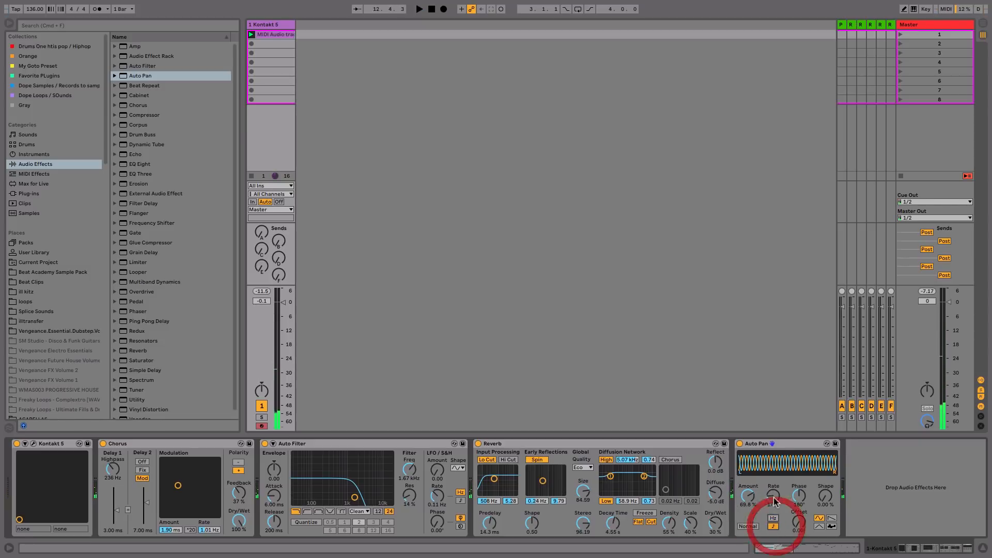
click(773, 527)
click(773, 526)
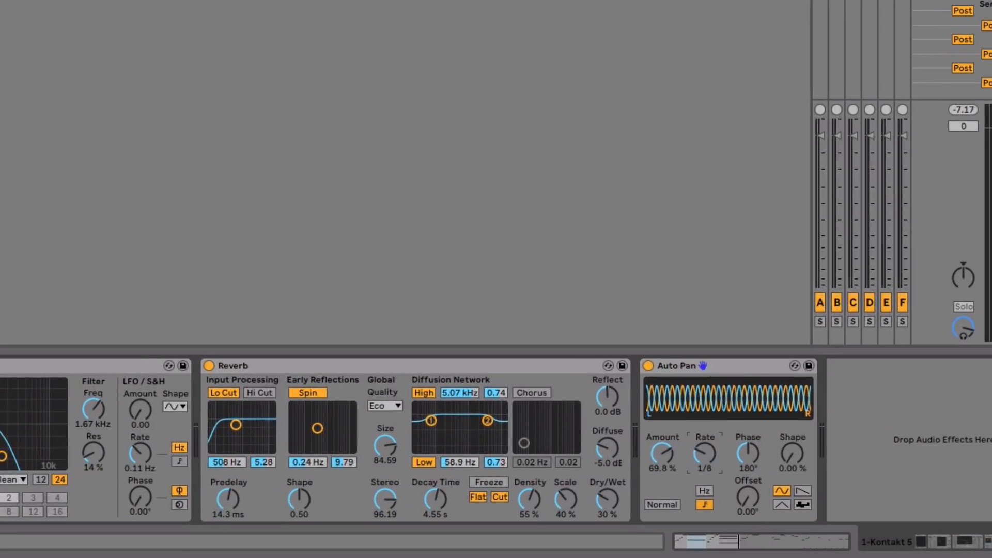
key(space)
drag(705, 453, 704, 406)
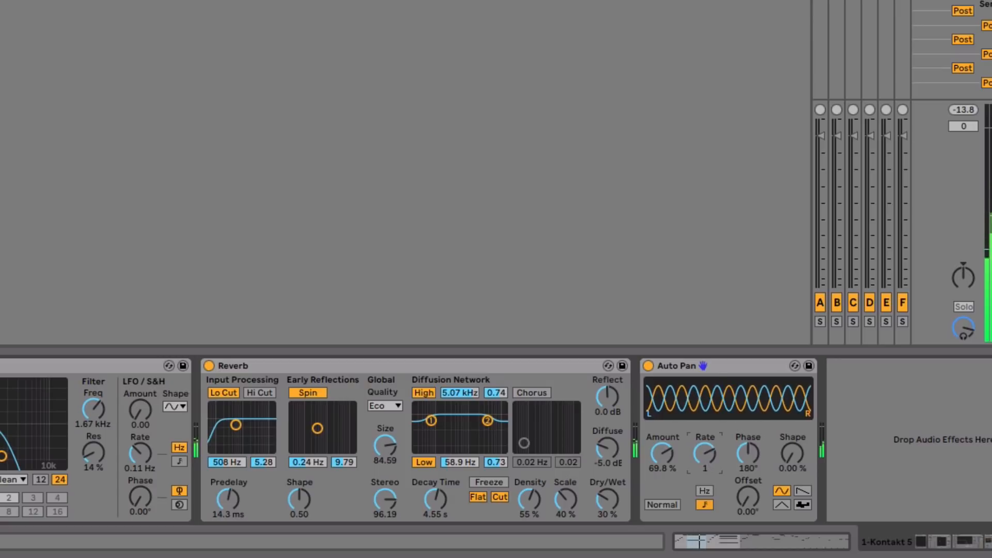
drag(711, 448, 717, 459)
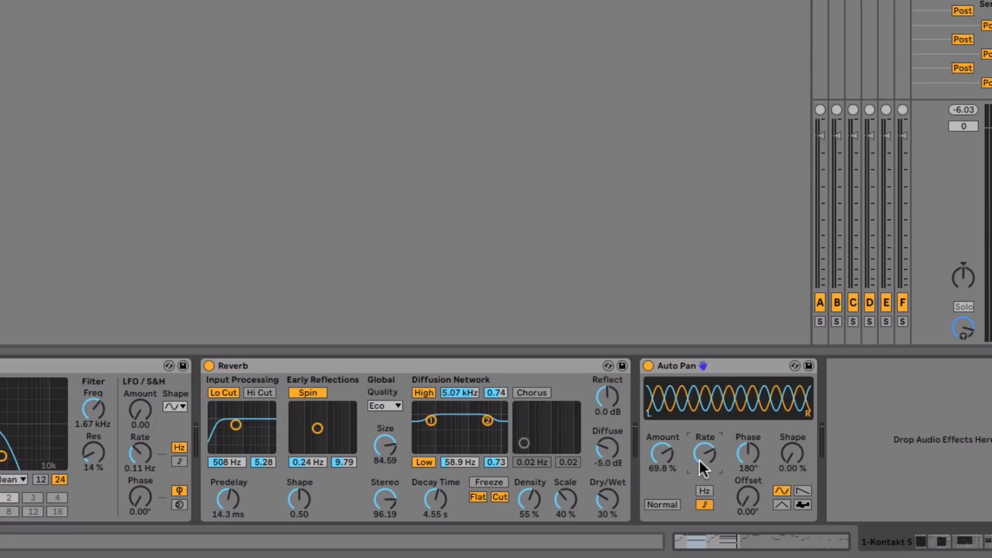
drag(664, 443, 664, 437)
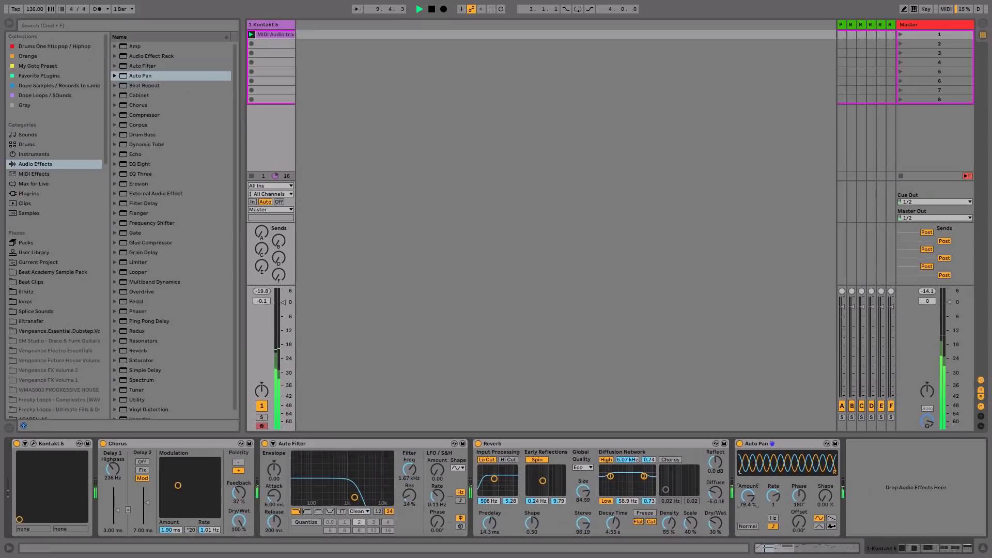
- Set Auto Pan Amount to 74.6 %, Auto Filter Freq to 2.29 kHz, and Reverb Diffuse to -3.3 dB
drag(747, 496, 748, 499)
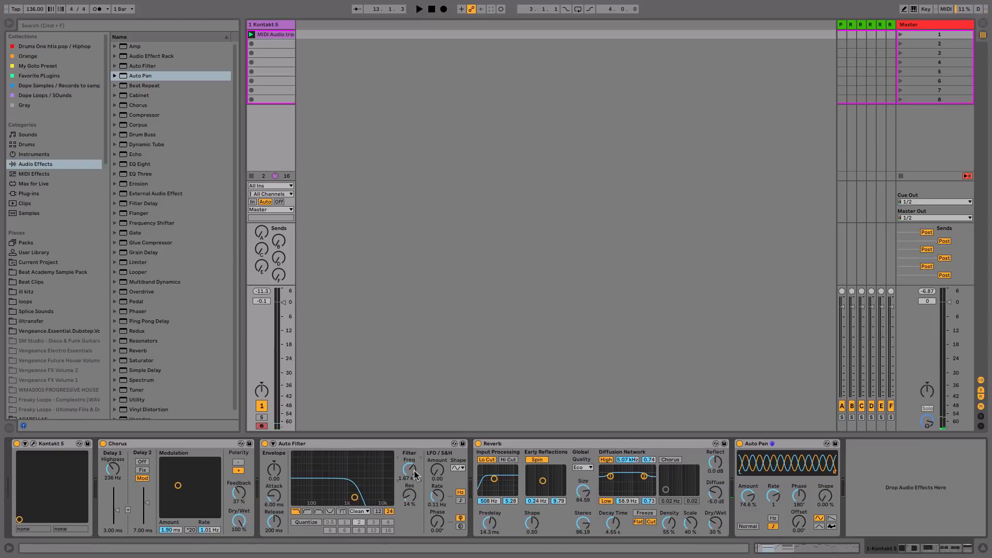
mouse_move(415, 474)
mouse_down()
mouse_move(415, 463)
mouse_move(415, 478)
mouse_up()
key(space)
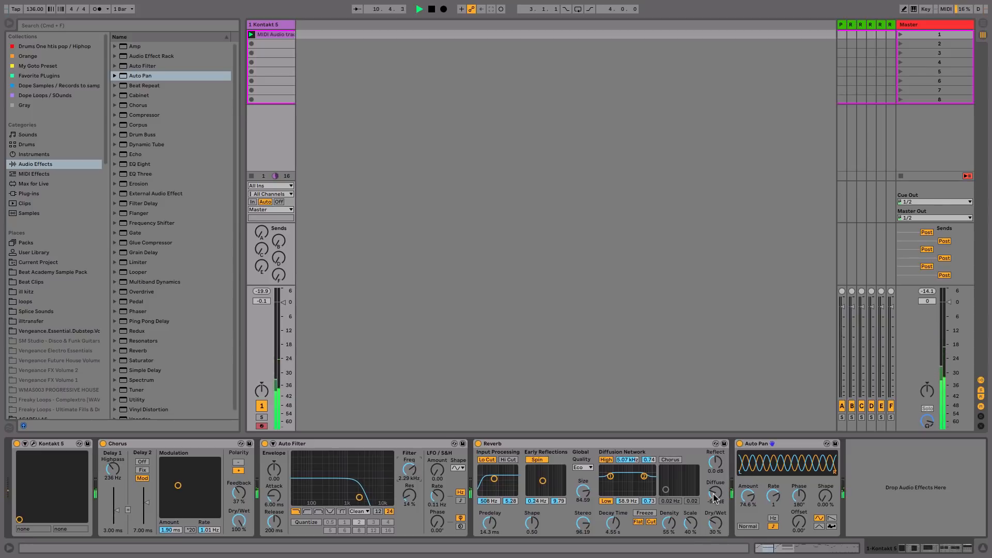
drag(715, 494, 715, 488)
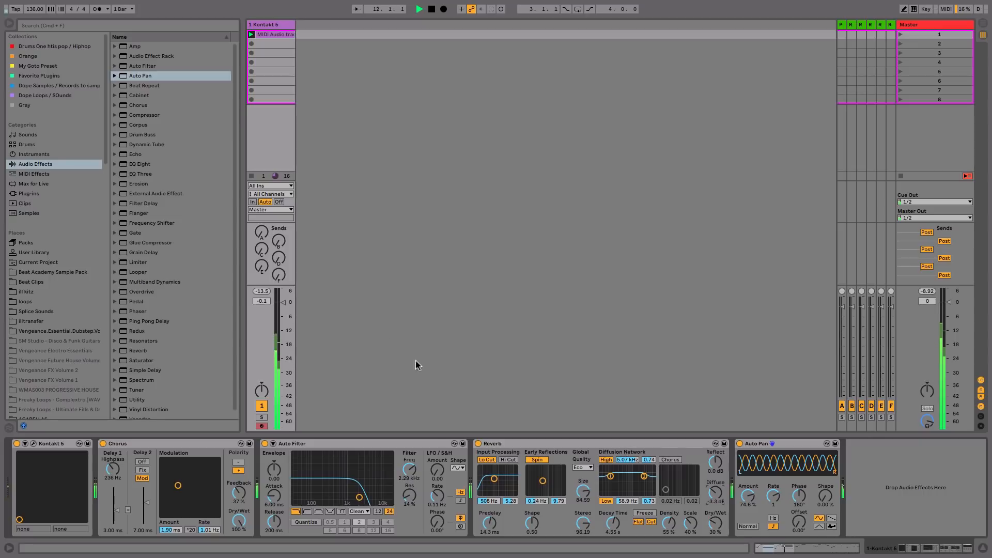
key(space)
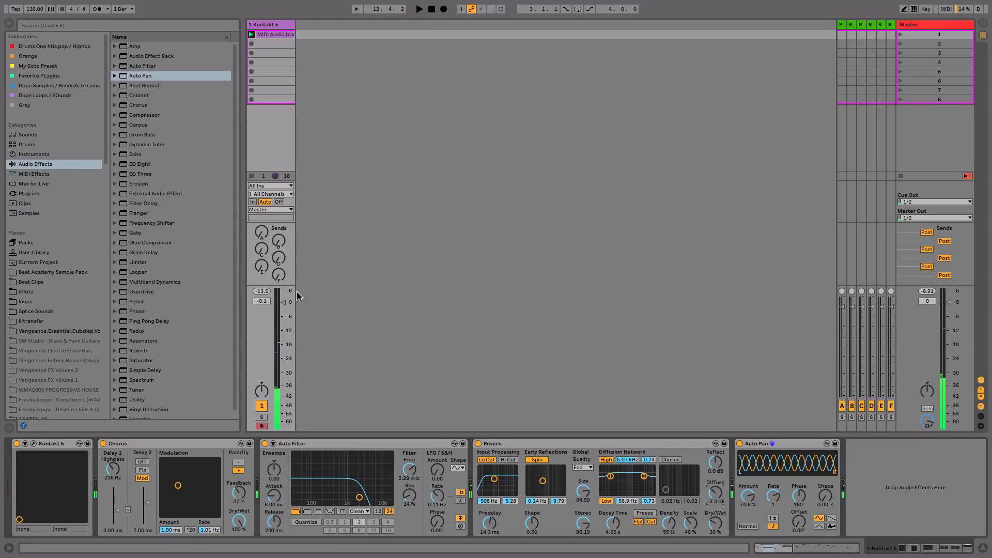
- Raise the guitar's Send A to -17 dB into the Ping Pong Delay return, then reselect Kontakt 5
click(841, 25)
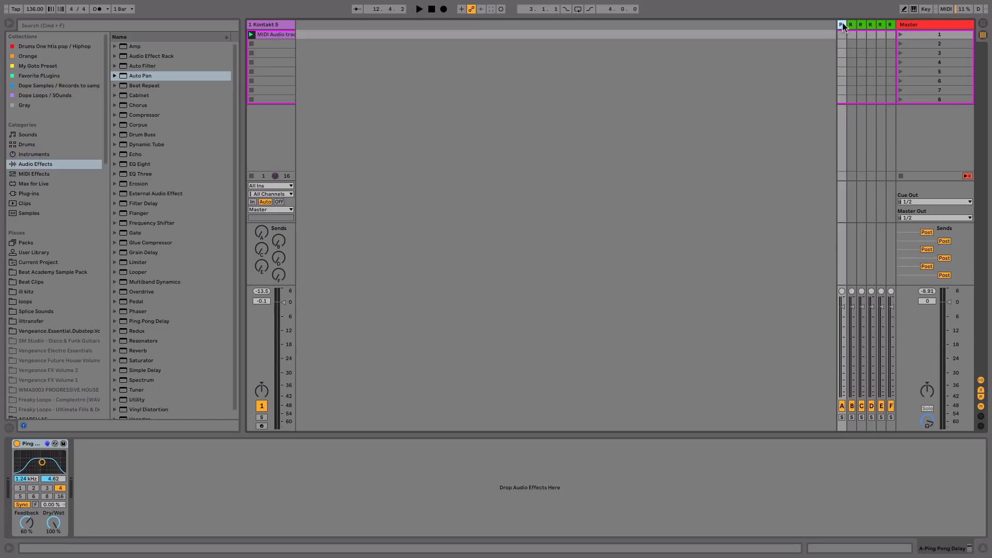
drag(262, 232, 263, 224)
key(space)
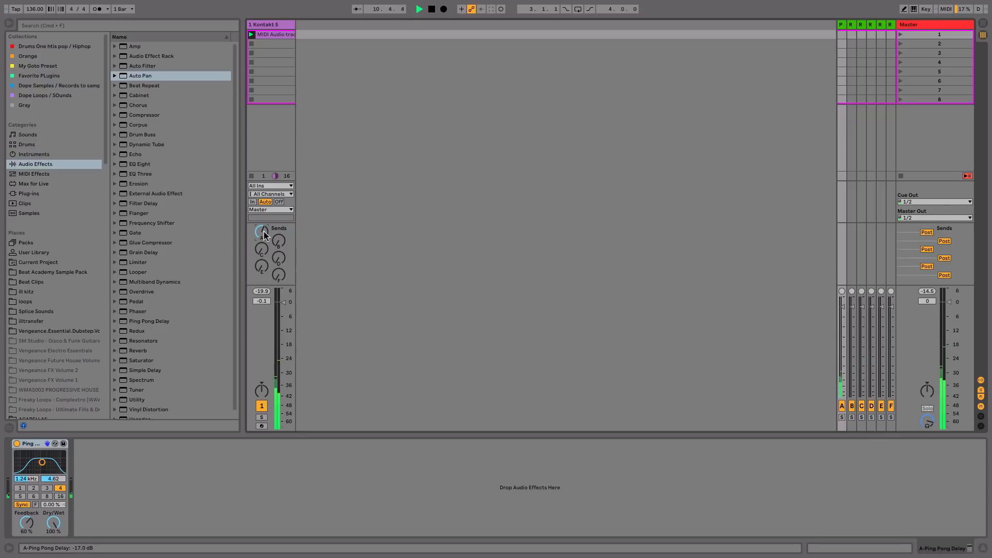
click(288, 26)
key(space)
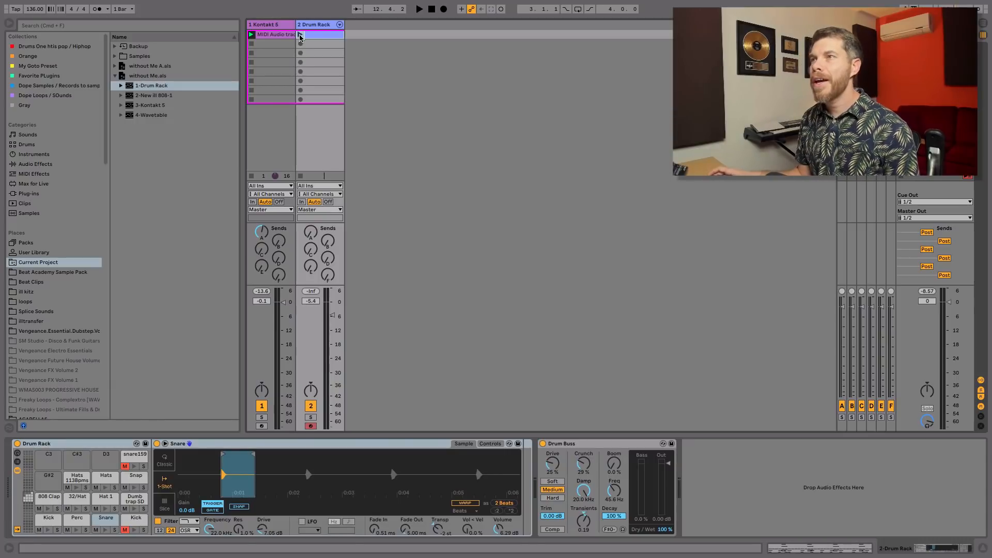
- Select the Drum Rack track, browse the Beat Academy Sample Pack's Trans FXs folder, and open the beat clip
click(312, 26)
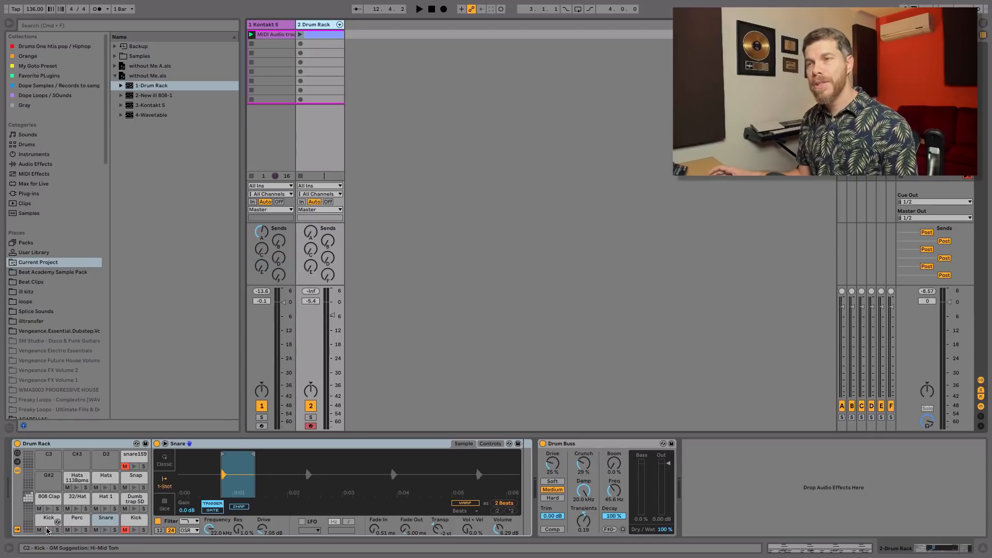
click(67, 272)
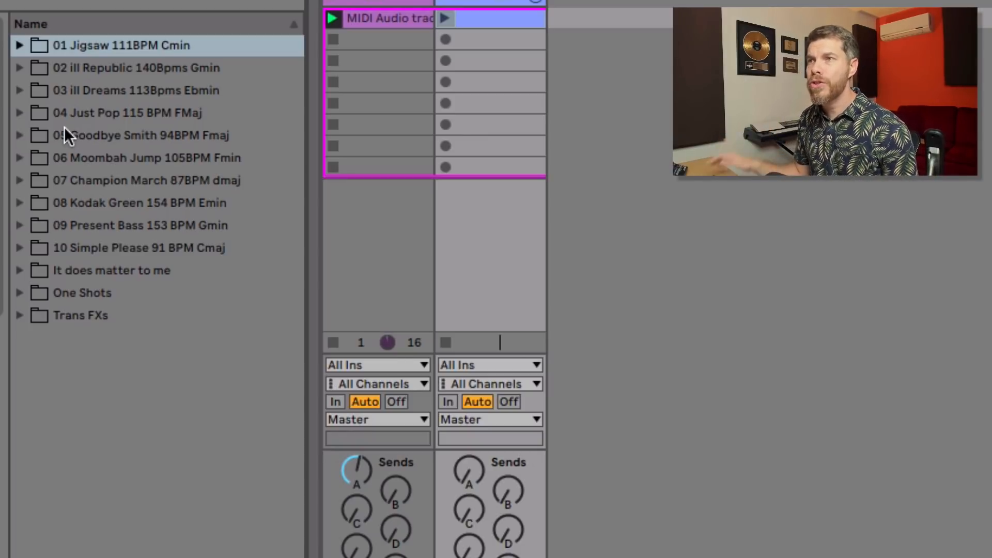
click(19, 315)
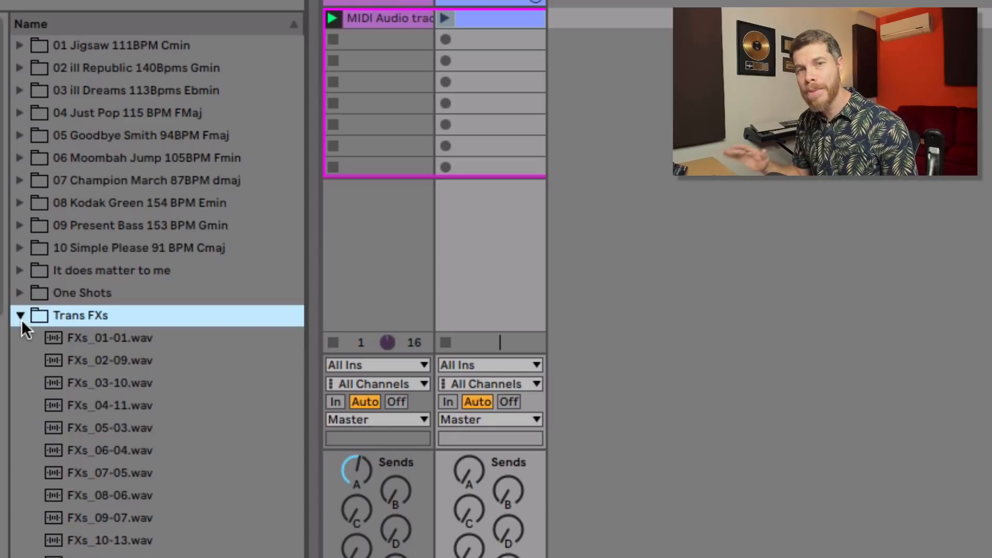
click(20, 318)
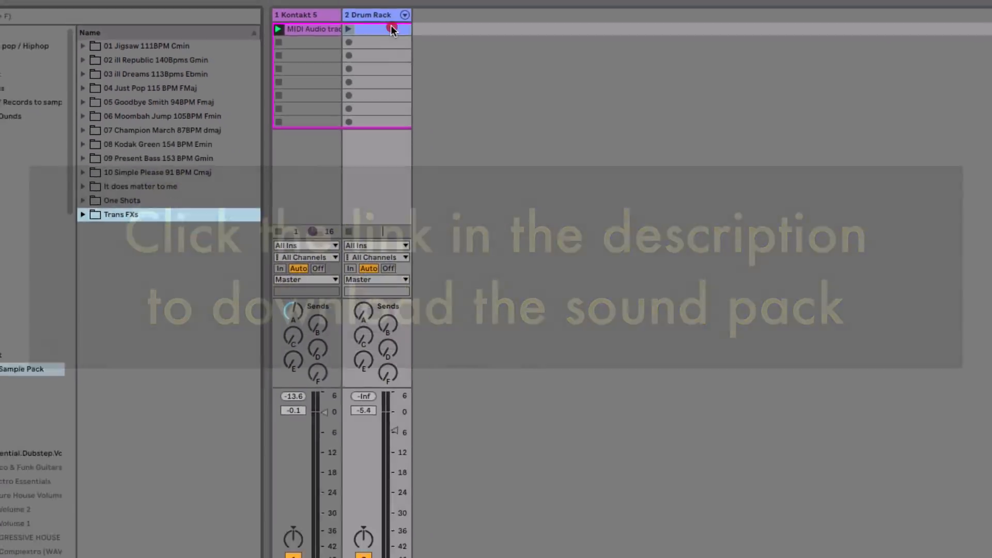
click(391, 29)
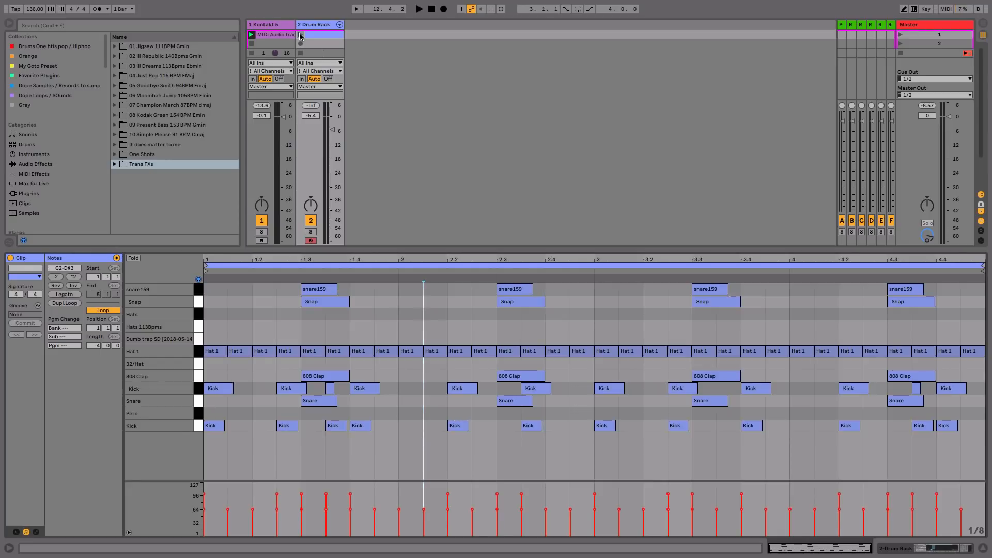
- Play and stop the Drum Rack beat, check its first-bar kick notes, then show the Drum Rack devices
click(300, 34)
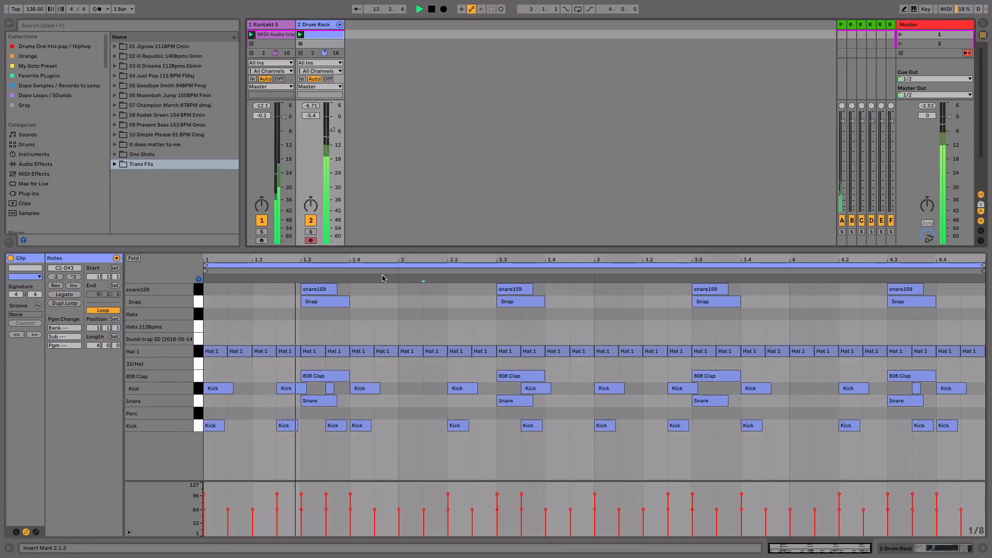
key(space)
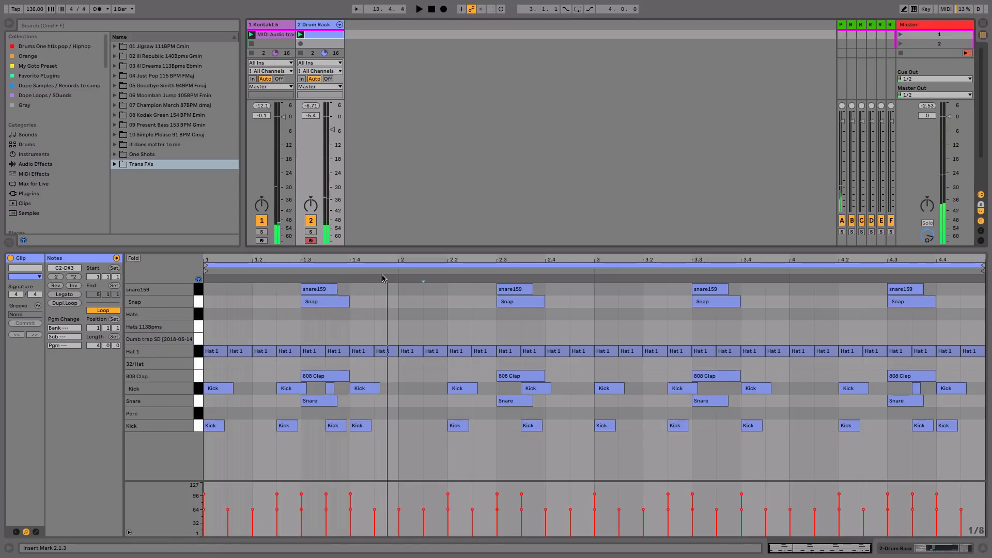
click(285, 427)
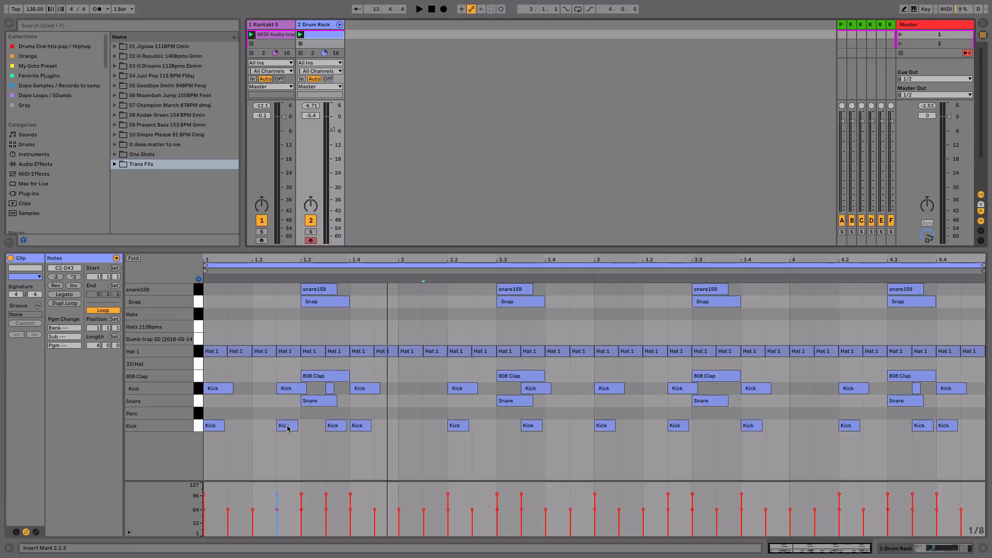
click(222, 424)
click(215, 429)
click(283, 425)
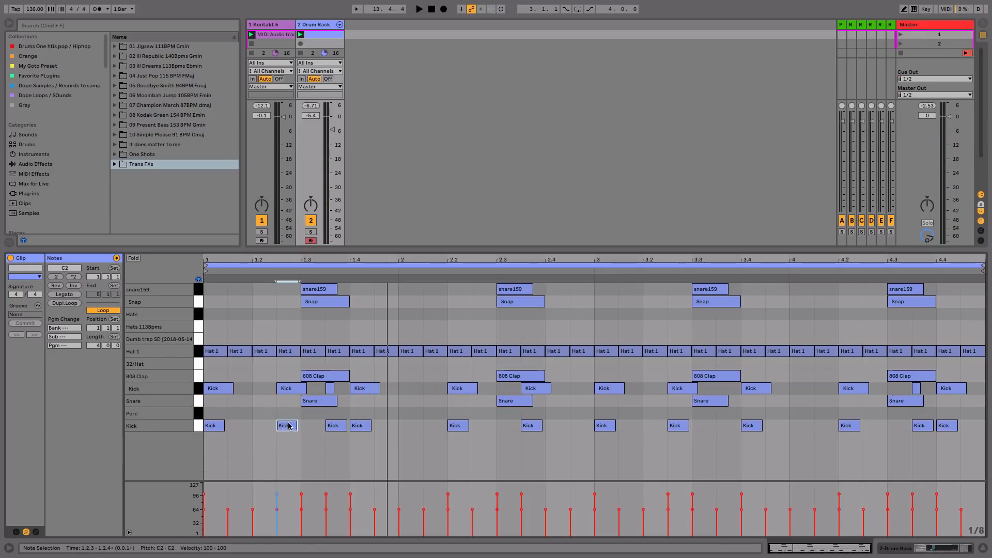
drag(288, 264, 335, 284)
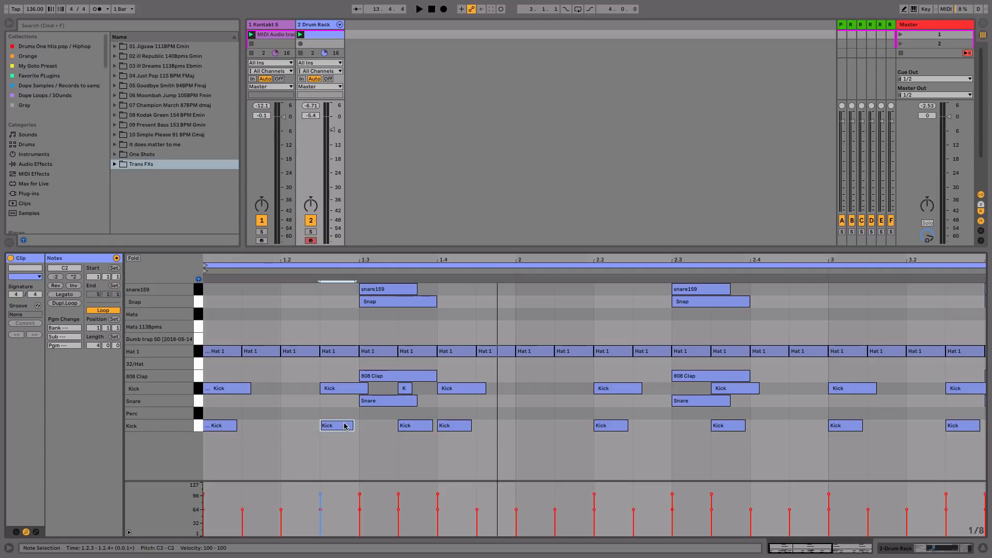
key(shift+Tab)
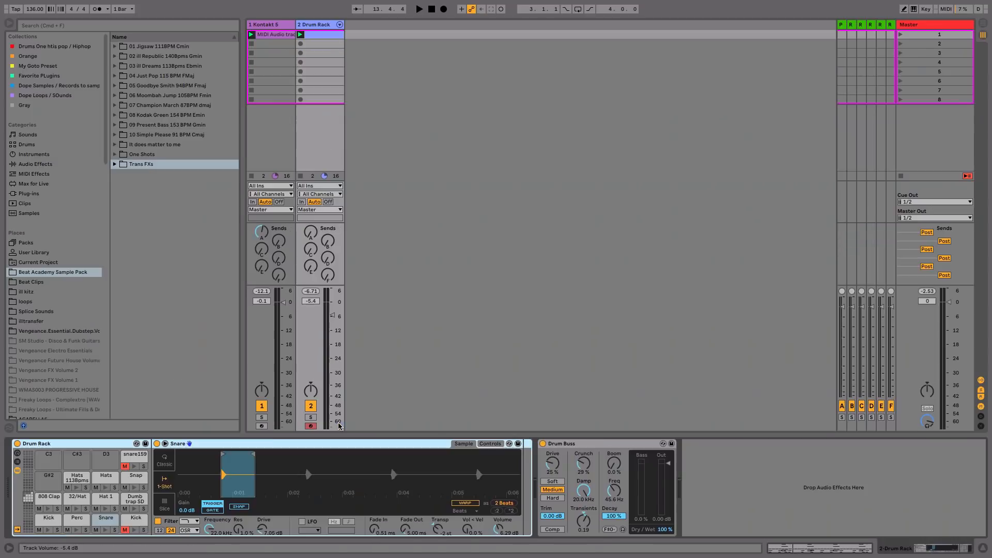
- Copy the Kick pad's sample onto the empty G#2 pad and rename it GKick
click(46, 521)
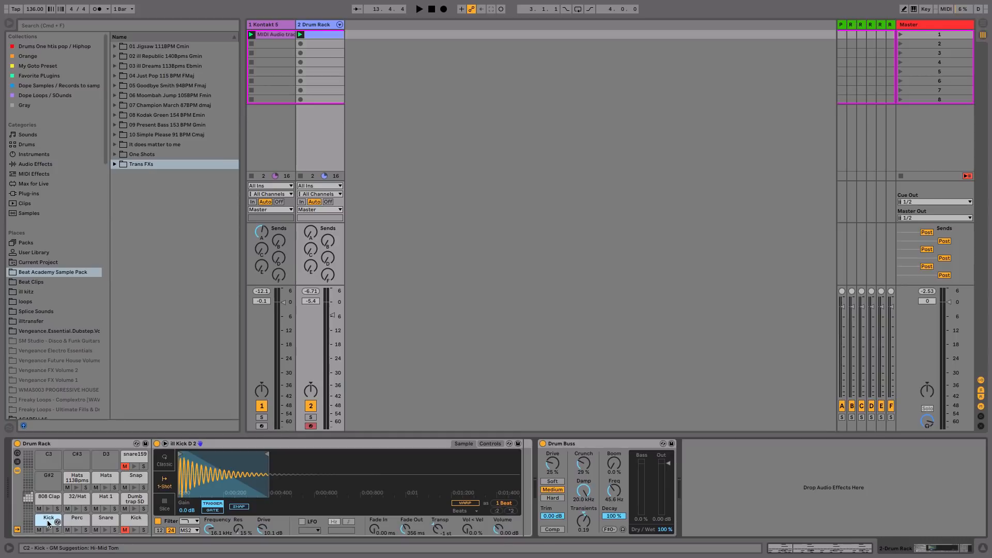
drag(48, 522, 48, 483)
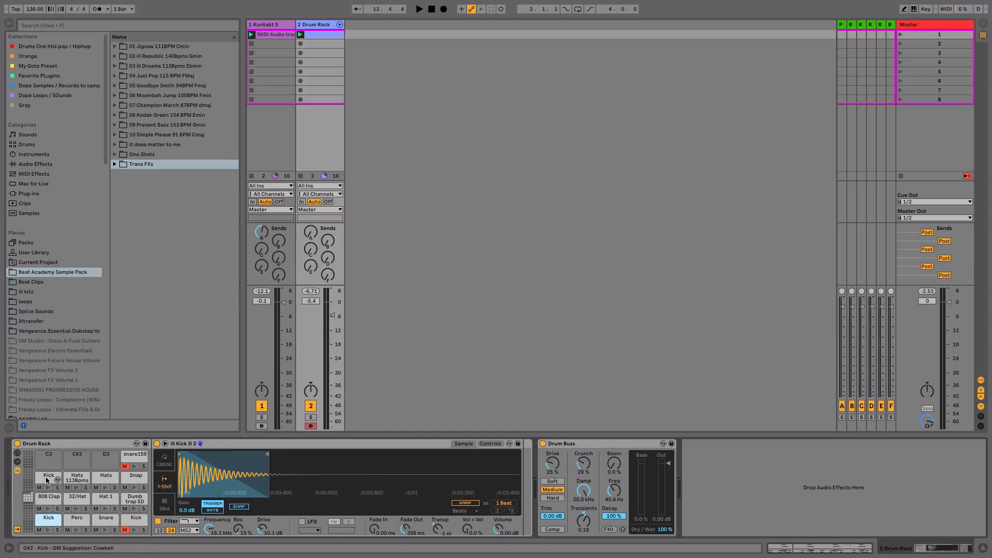
right_click(47, 480)
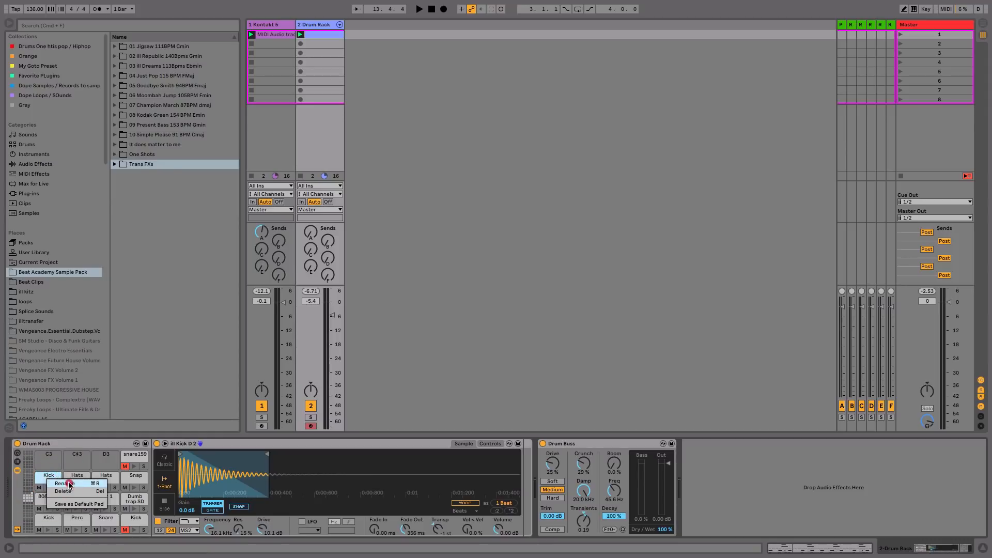
click(69, 484)
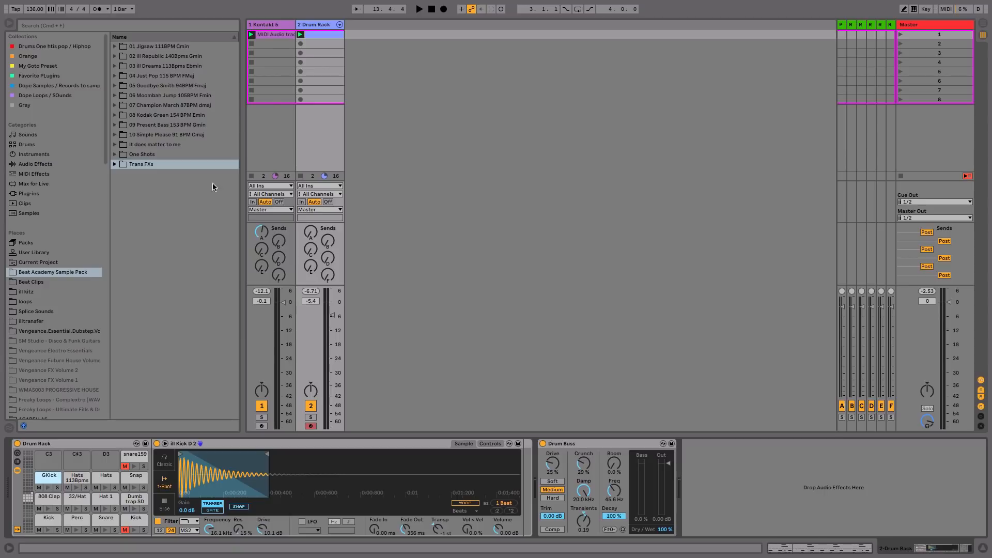
- Move the beat clip's 1.2.3 kick note up onto the GKick row
double_click(326, 34)
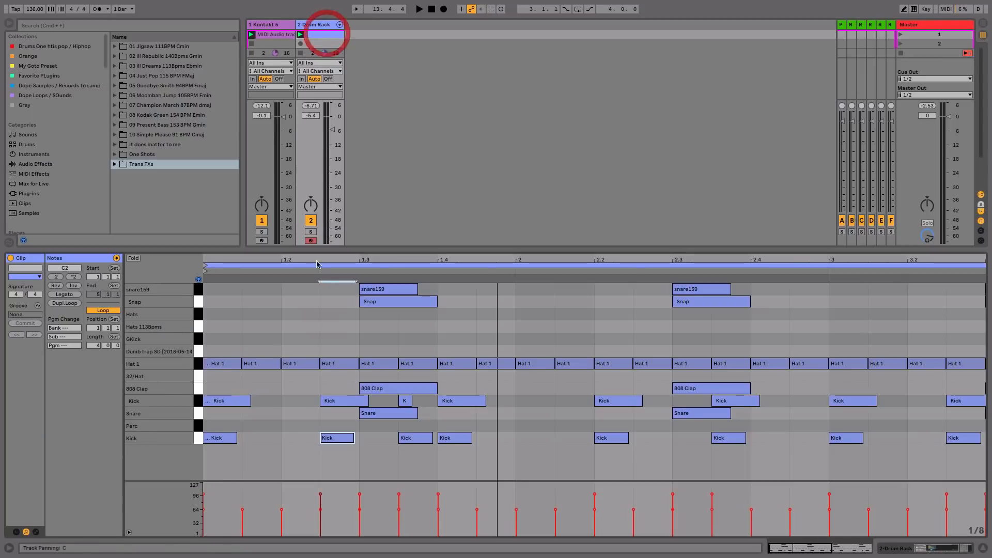
click(340, 440)
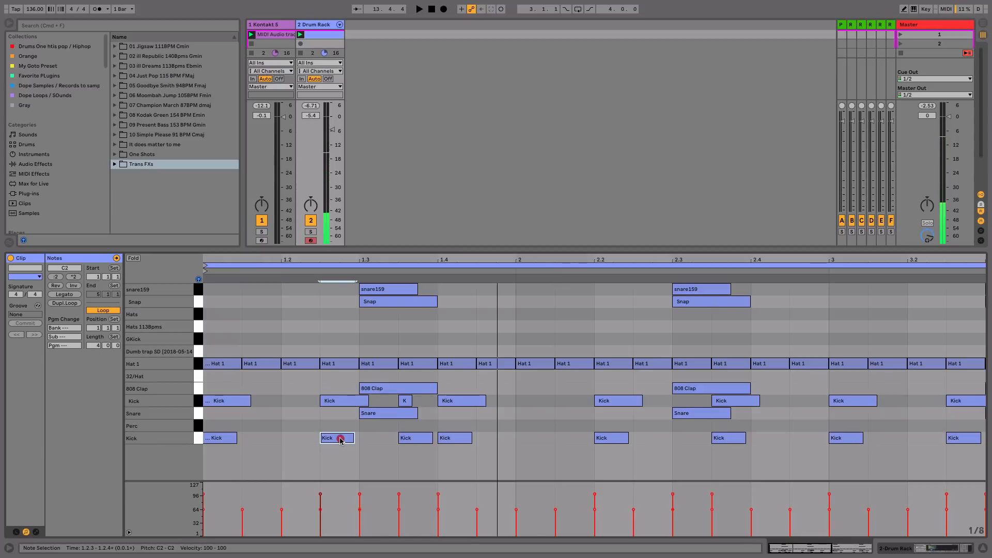
drag(341, 439, 340, 340)
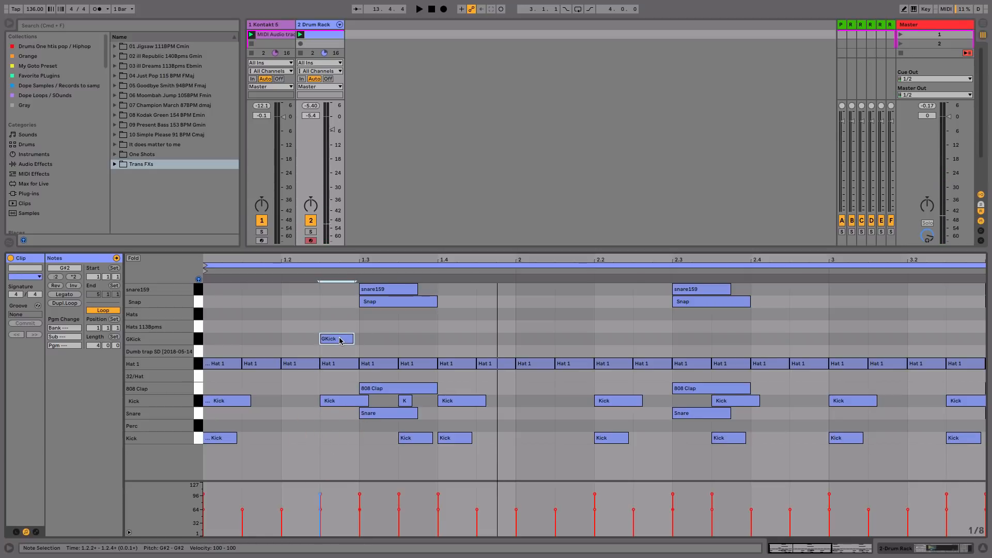
click(336, 339)
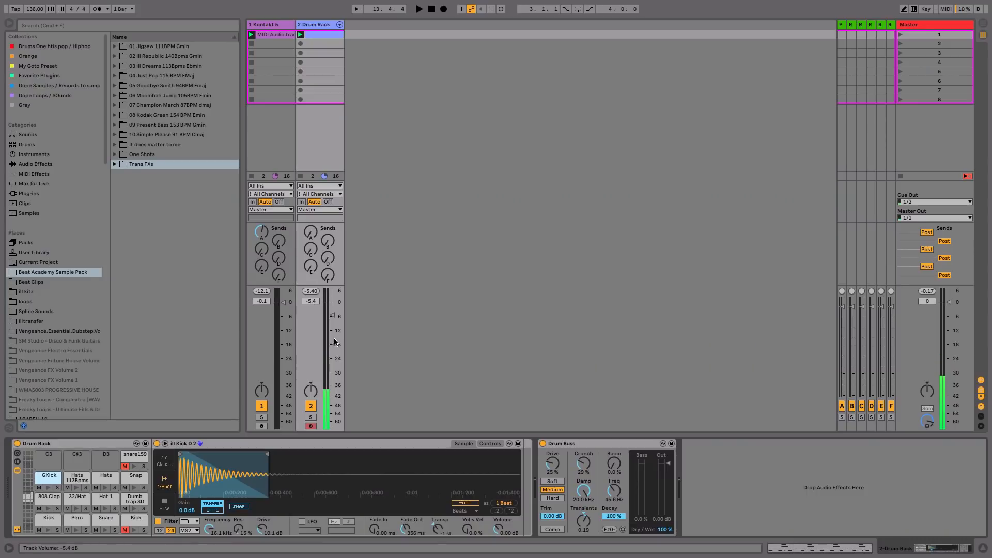
- Raise the GKick filter frequency and shorten its sample tail to about 0:00:200
click(47, 476)
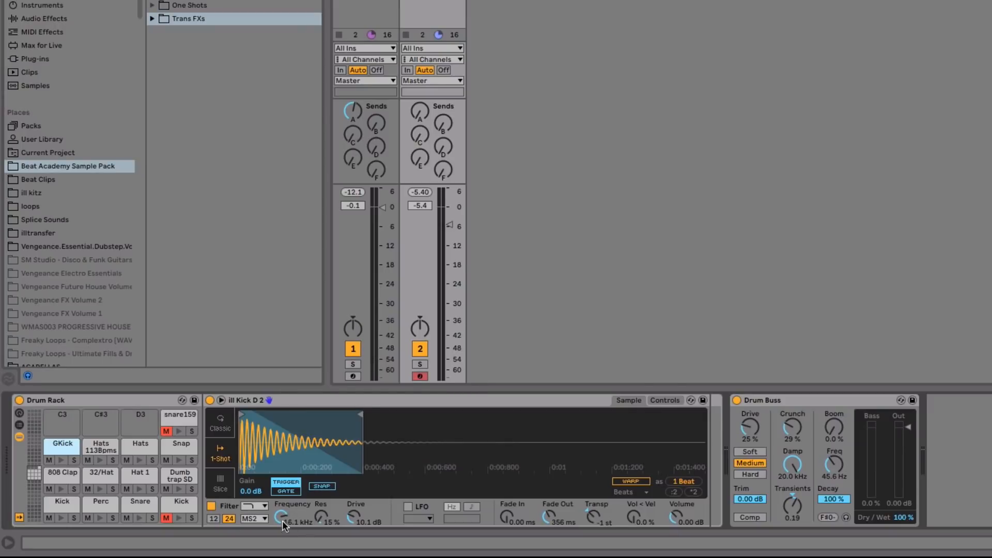
drag(281, 517, 281, 509)
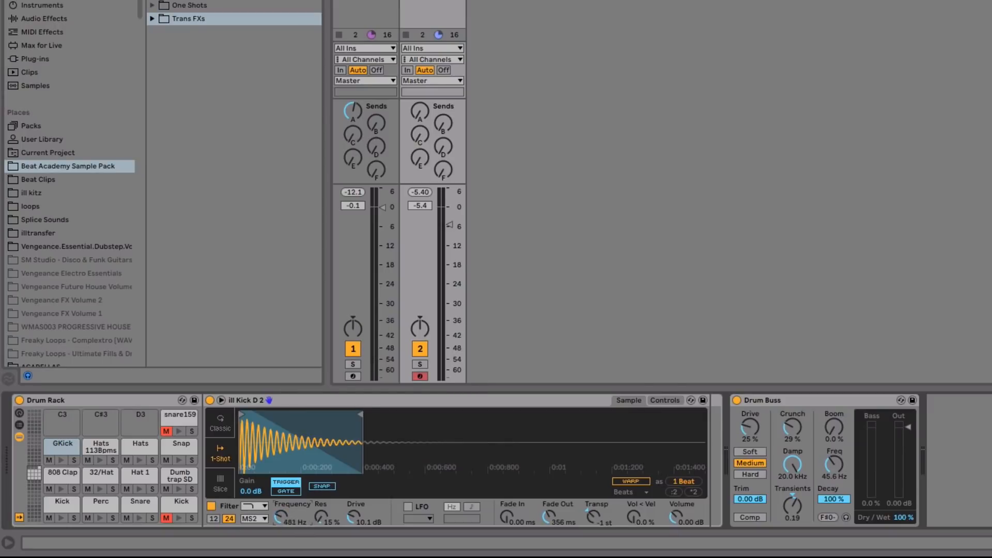
click(58, 458)
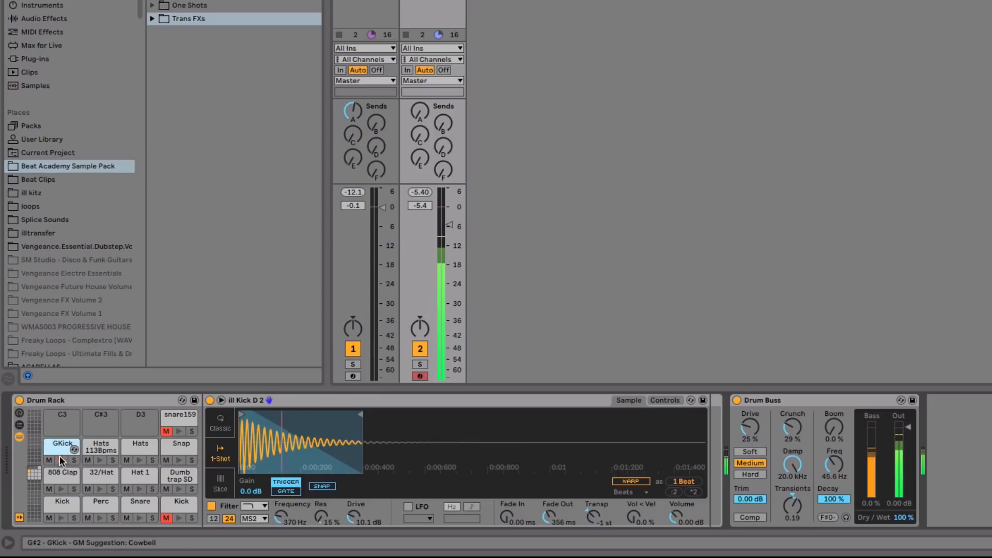
click(353, 419)
drag(352, 419, 314, 419)
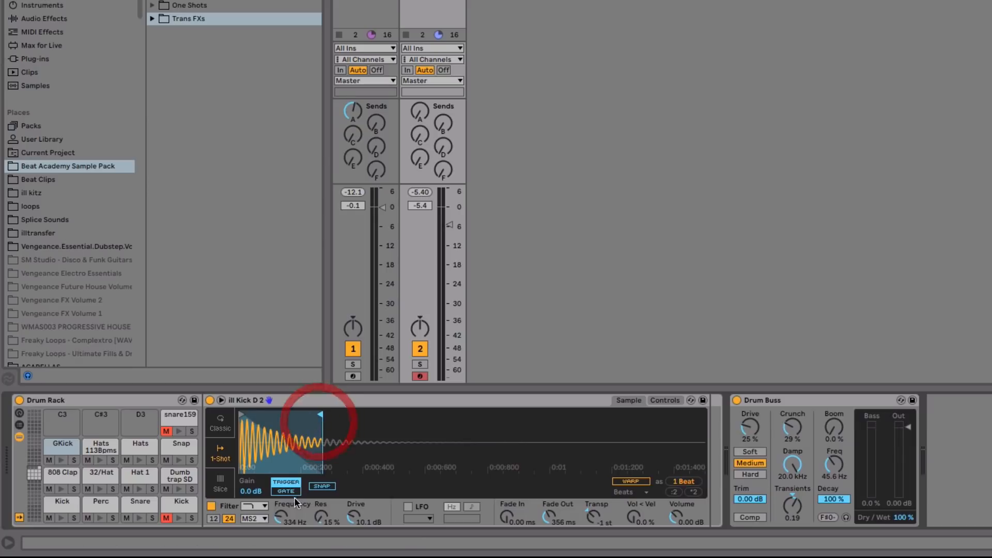
click(58, 457)
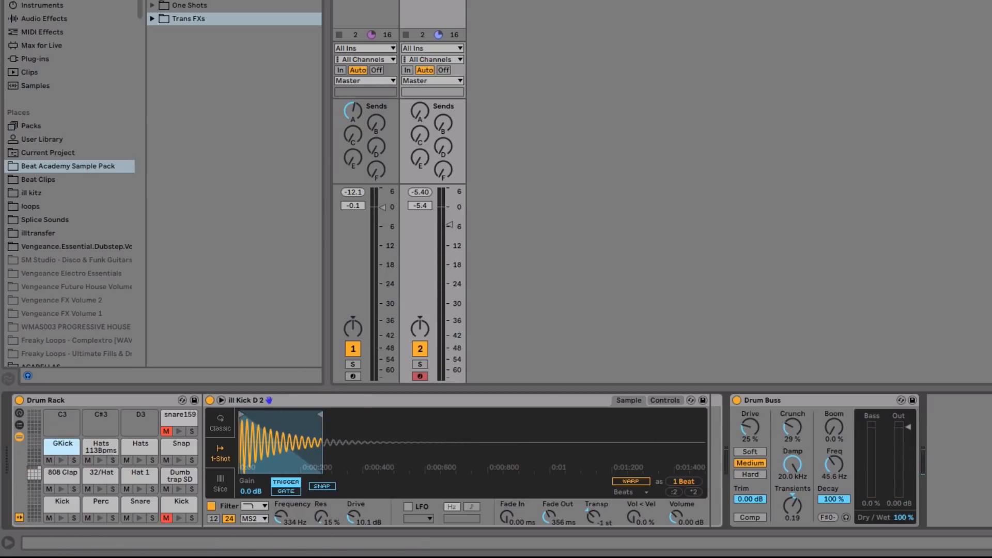
- Show the Drum Rack chains in the mixer and lower the GKick chain to -28 dB
click(458, 0)
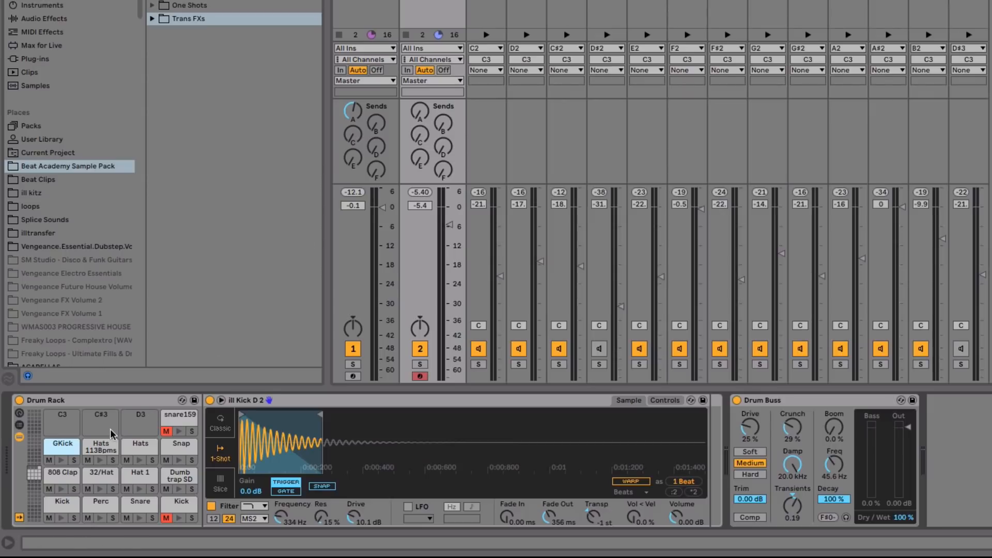
click(59, 458)
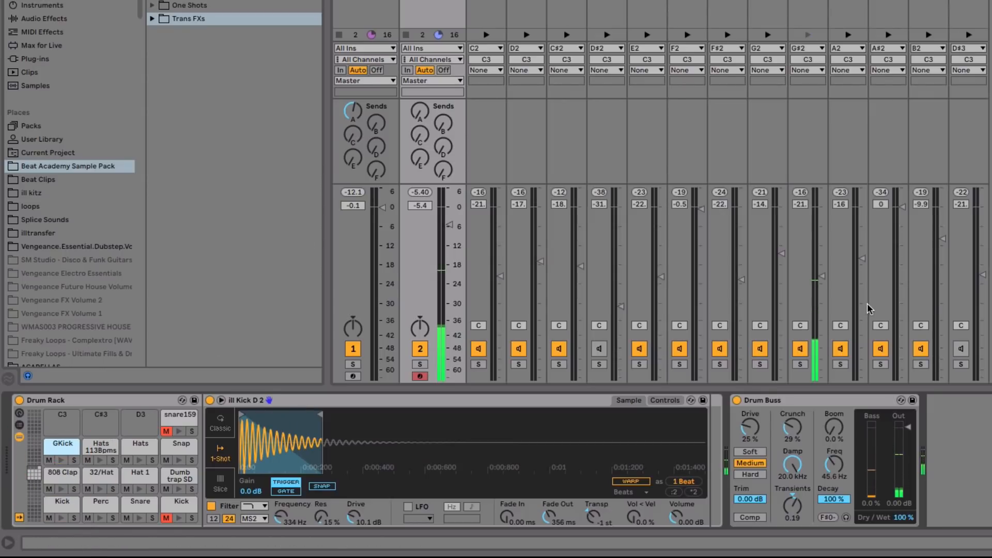
drag(822, 276, 822, 301)
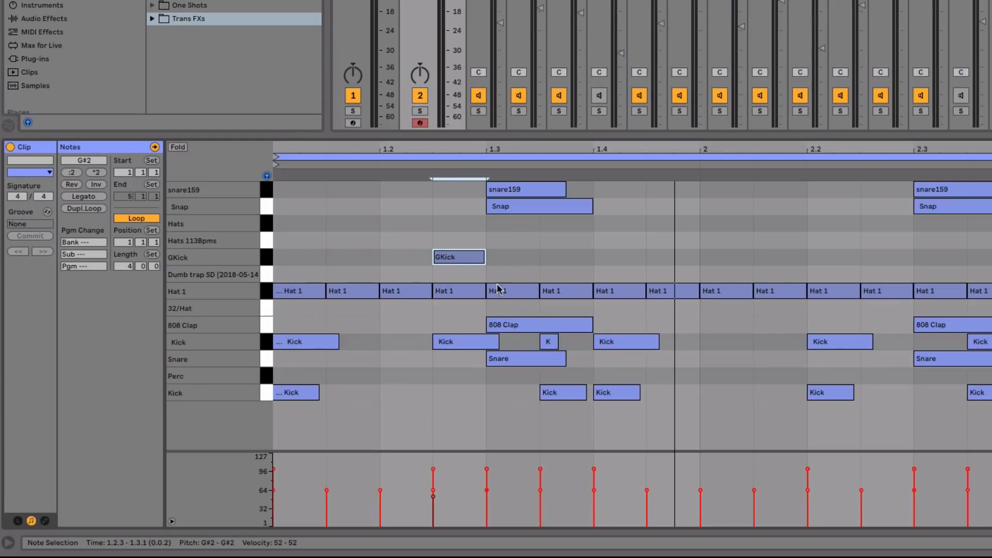
- Raise the GKick chain to about -22 dB, replay the beat, and zoom out to the full 4-bar clip
click(454, 256)
key(space)
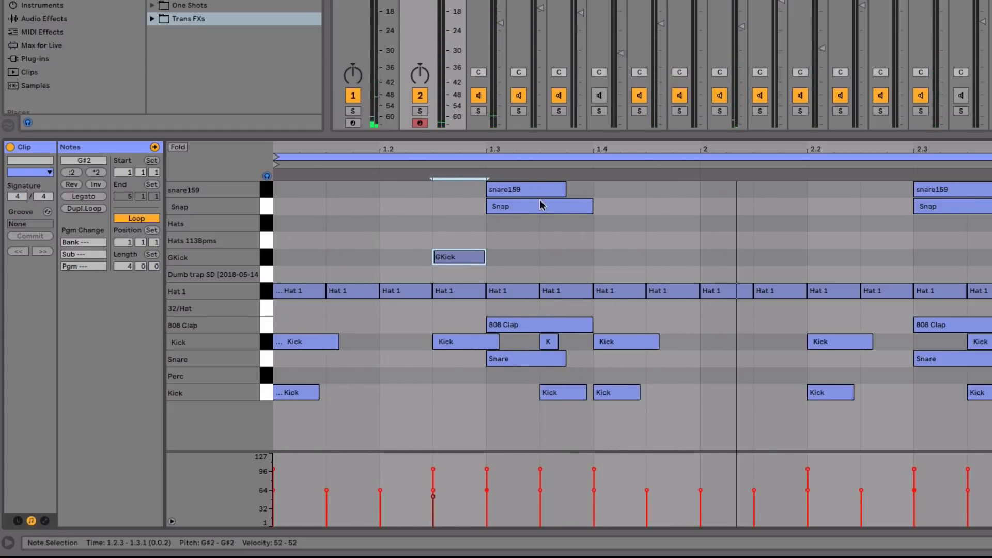
click(459, 261)
drag(821, 48, 822, 9)
key(space)
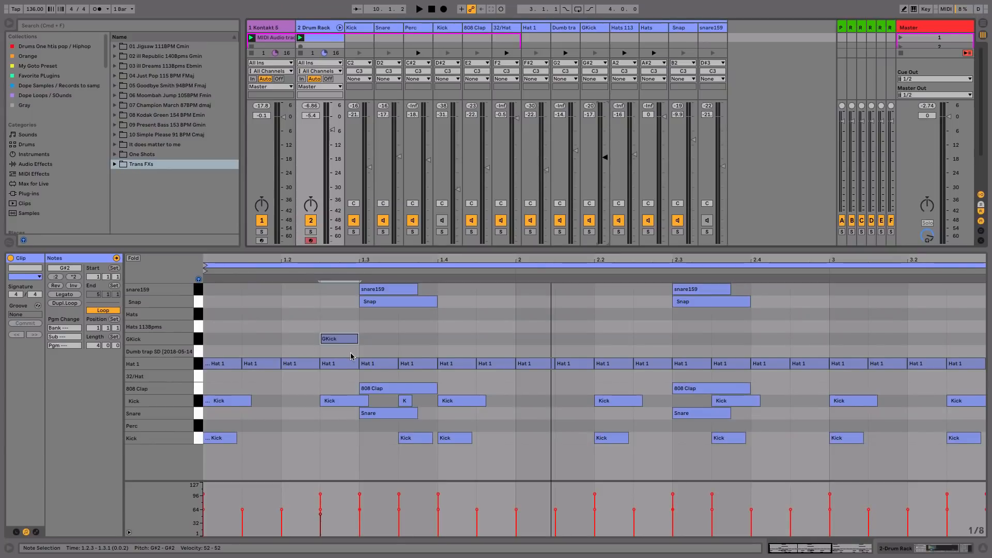
key(space)
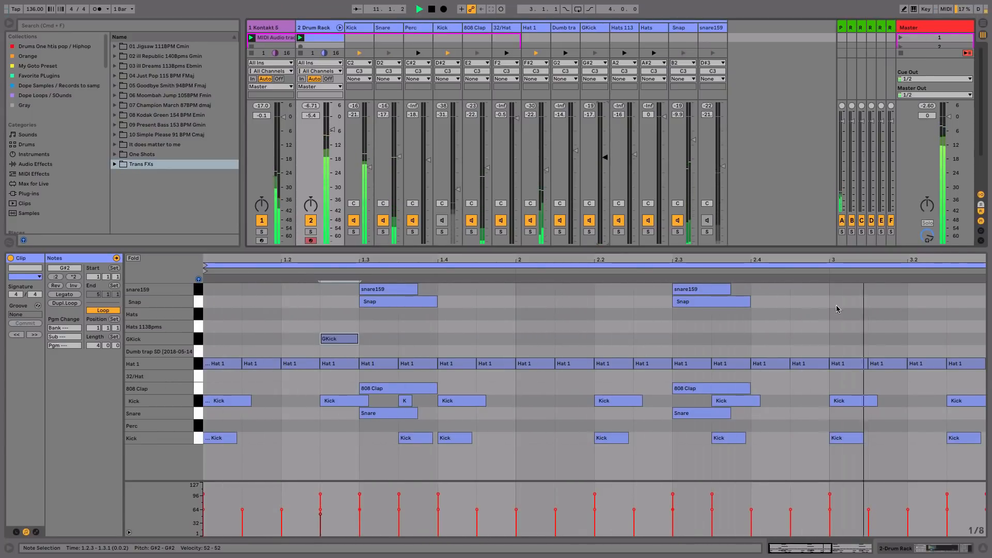
drag(845, 259, 844, 223)
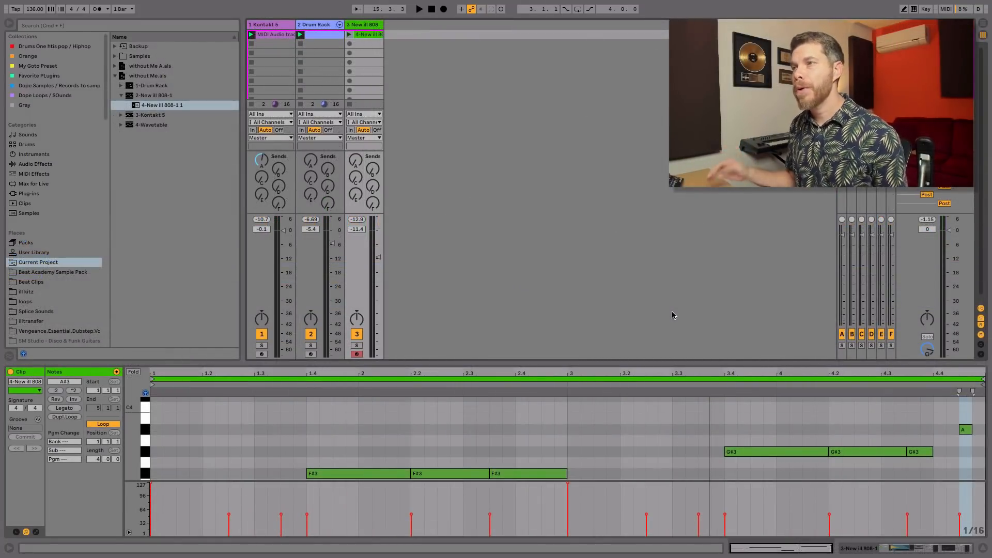
- Show the 808 track's devices and scroll through its device chain
click(365, 24)
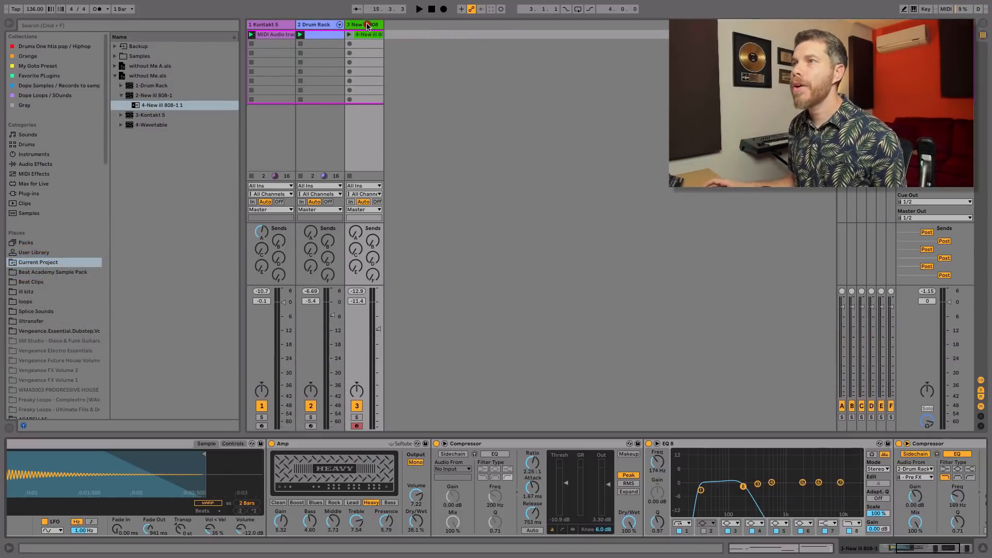
click(520, 500)
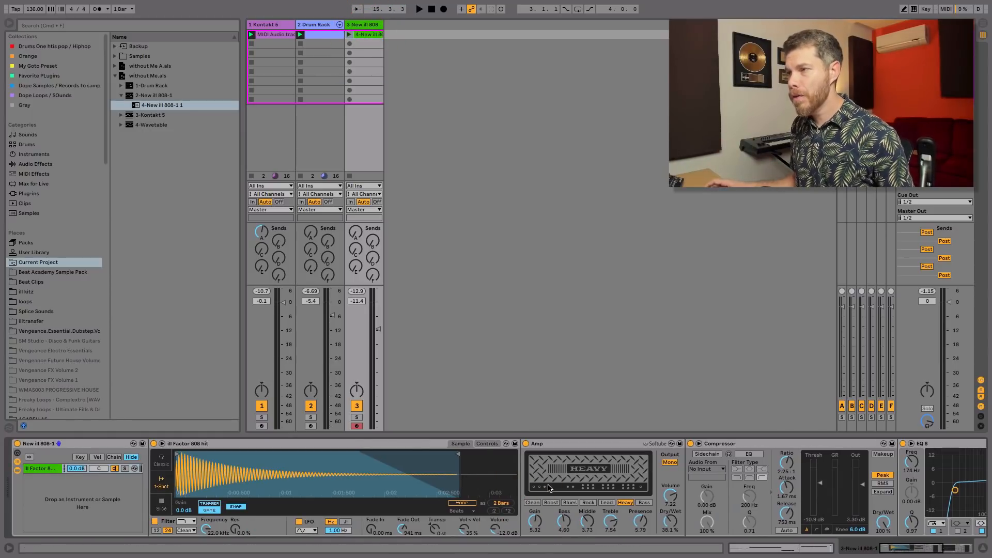
scroll(465, 483, right, 5)
click(405, 473)
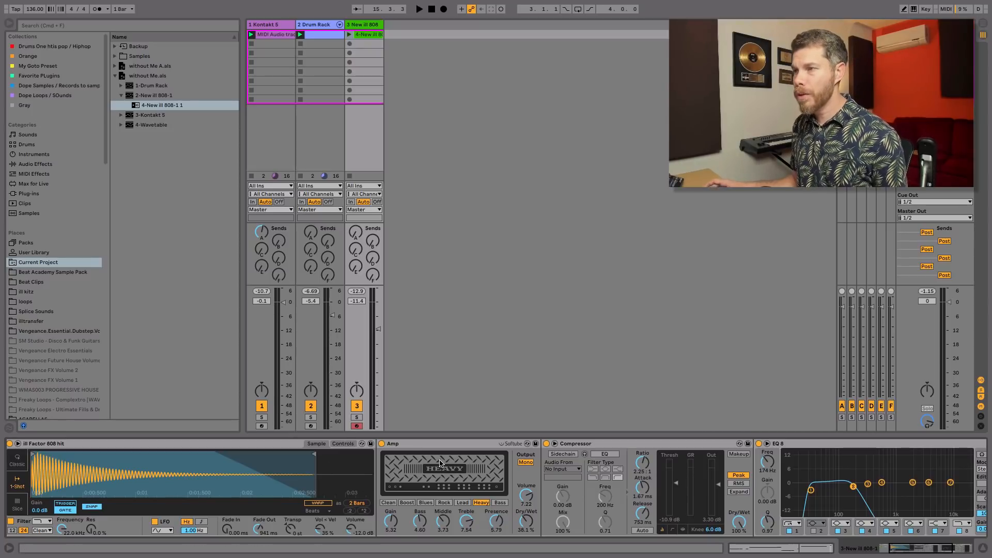
scroll(581, 461, right, 10)
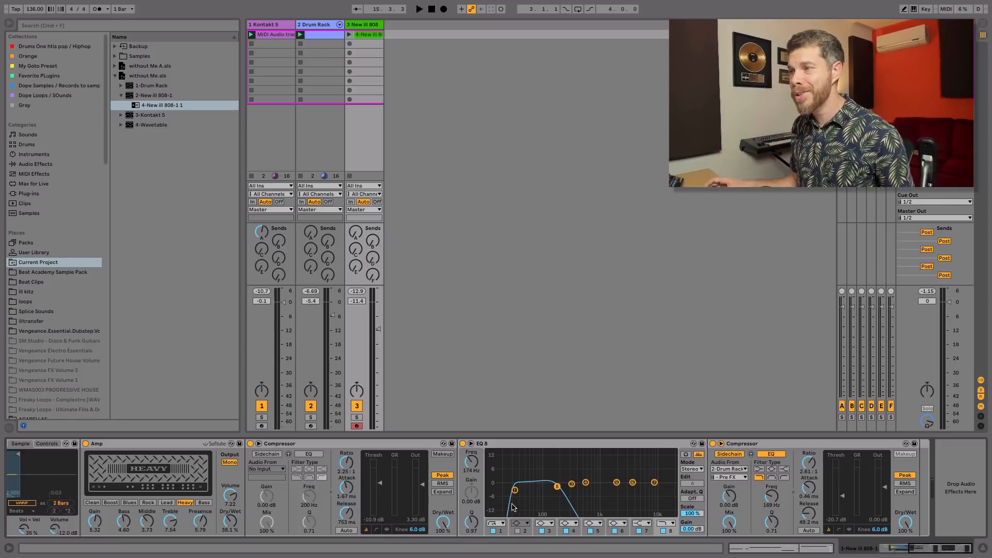
scroll(514, 507, left, 6)
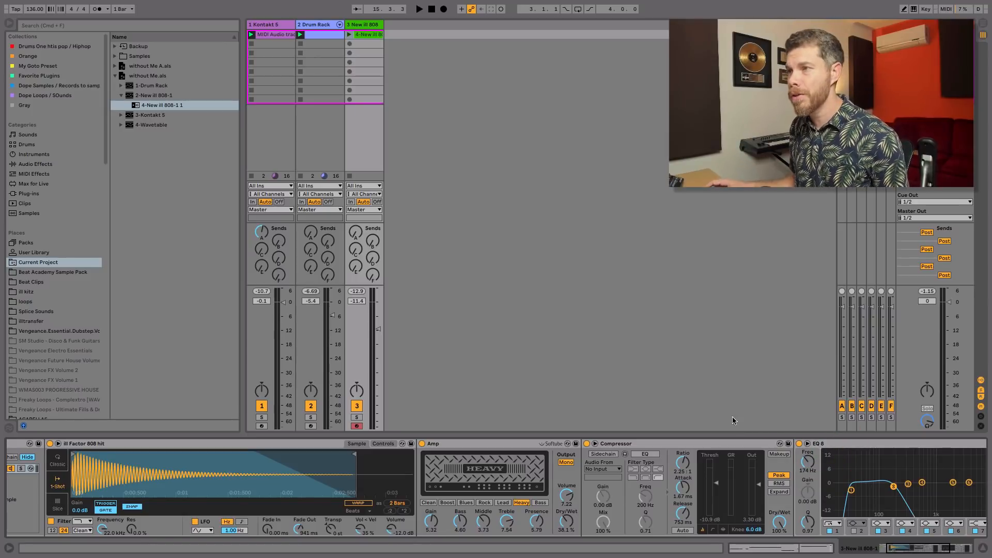
- Open the 808 clip in an enlarged note editor alongside the Drum Rack clip
double_click(376, 35)
drag(493, 362, 531, 261)
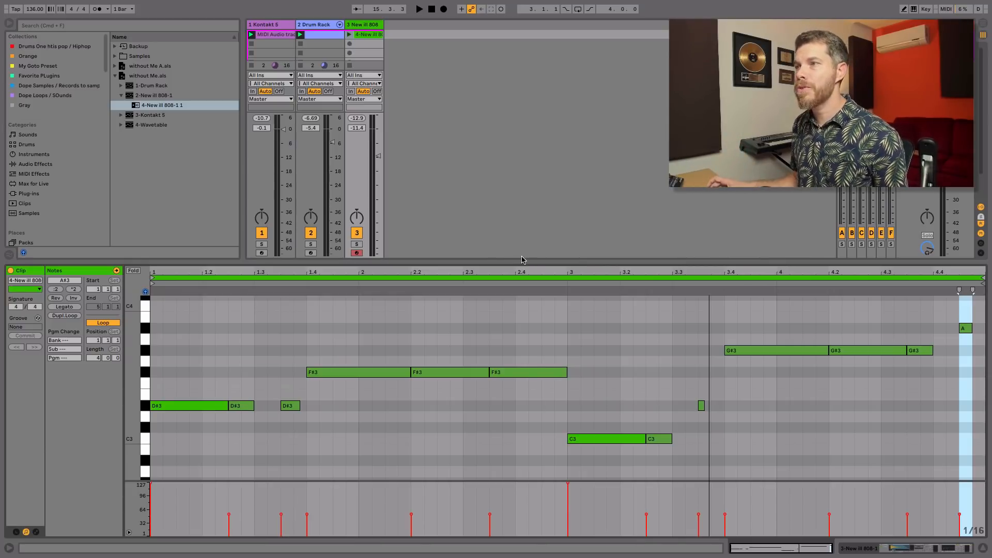
click(376, 35)
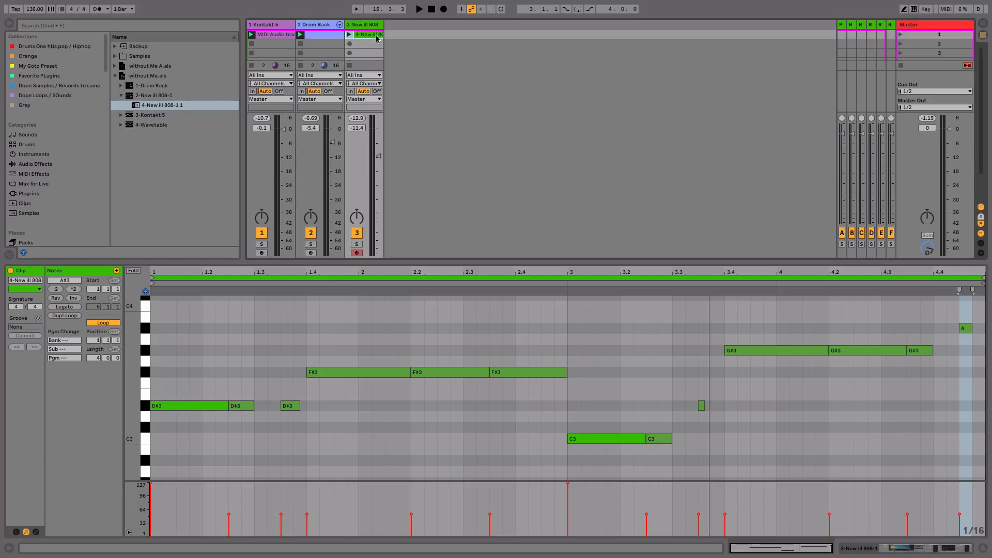
shift+click(325, 35)
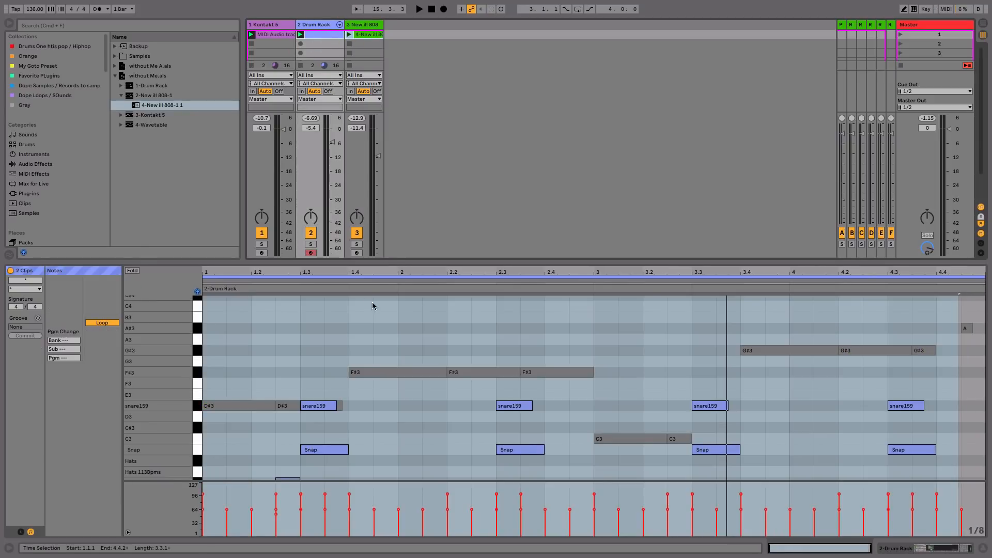
- Toggle editing focus between the 808 and Drum Rack notes, bringing Hat, Clap and Kick rows into view
click(408, 282)
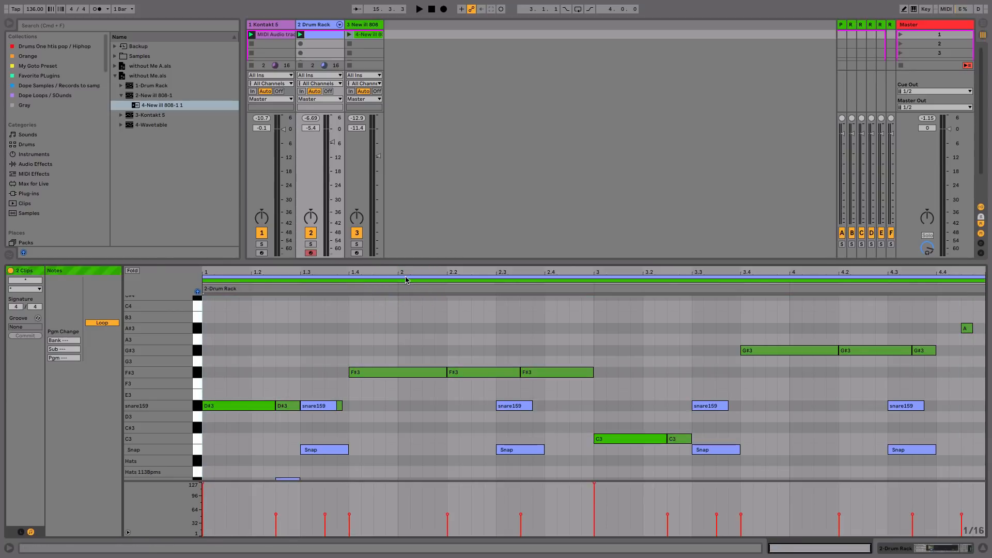
click(406, 280)
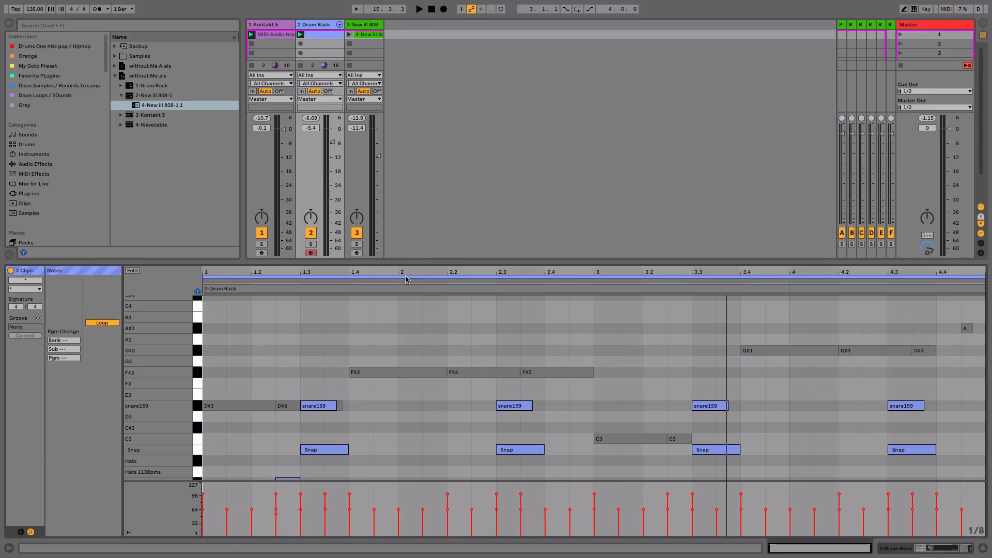
click(405, 279)
click(401, 279)
drag(414, 416, 418, 319)
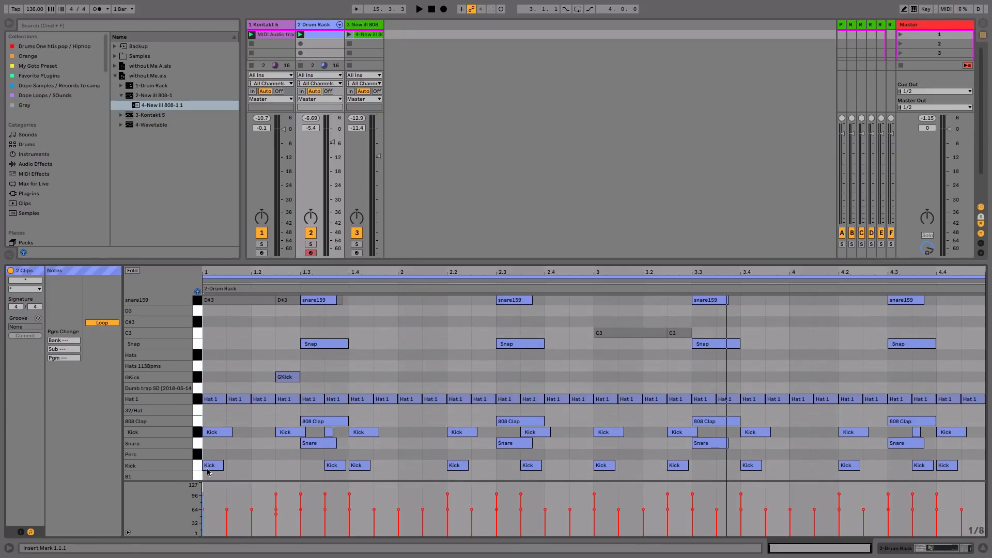
click(250, 281)
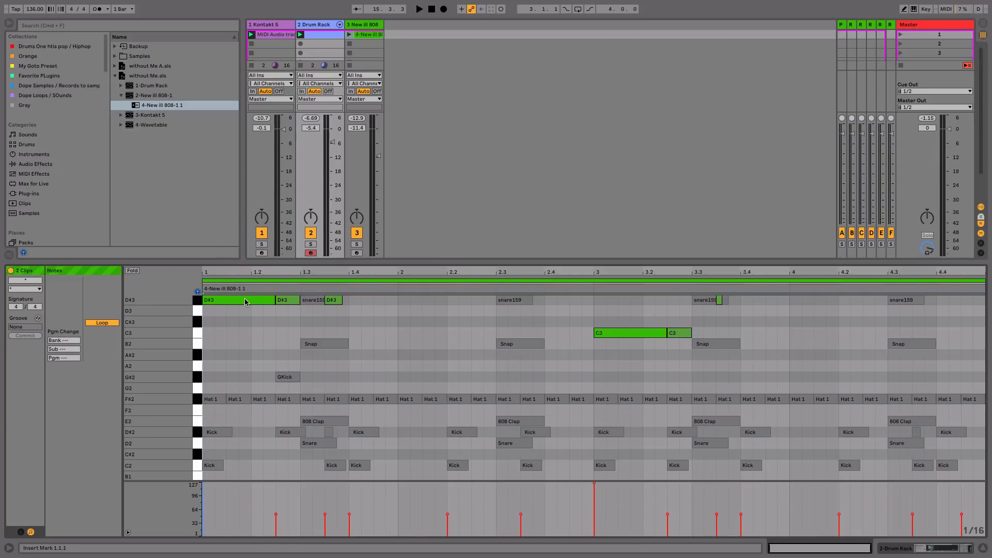
- Inspect the short D#3 808 note, then launch the 808 bassline clip
scroll(250, 312, up, 2)
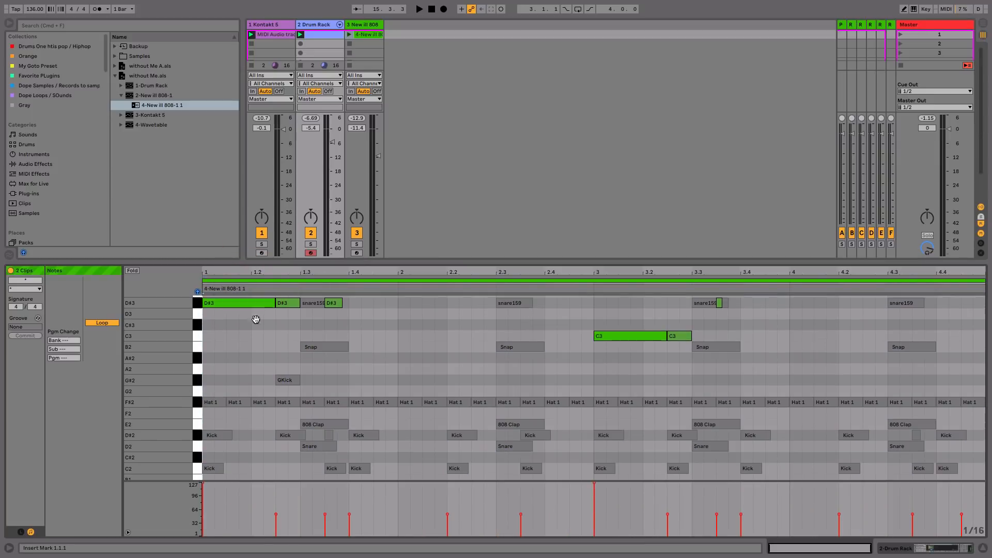
click(296, 324)
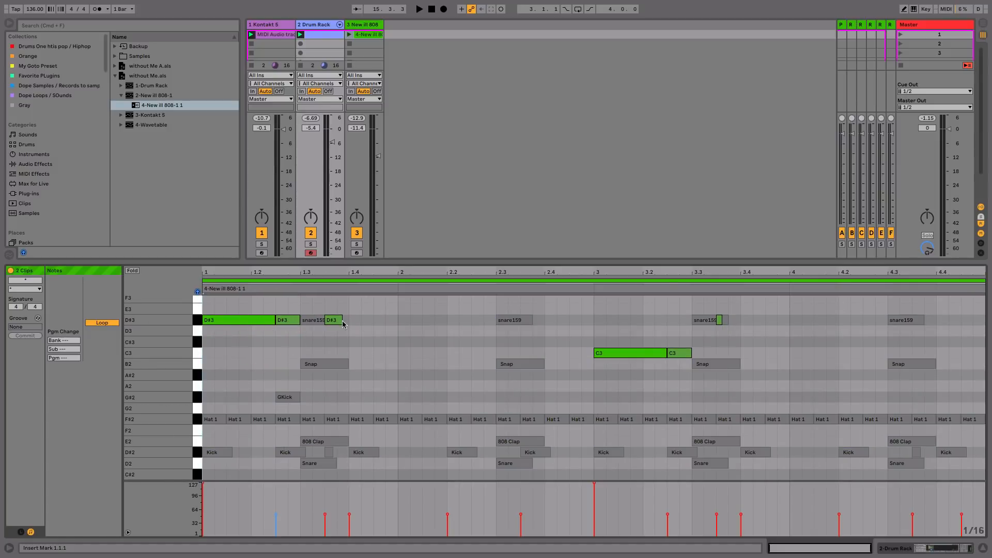
scroll(354, 361, up, 4)
scroll(354, 381, down, 3)
click(356, 341)
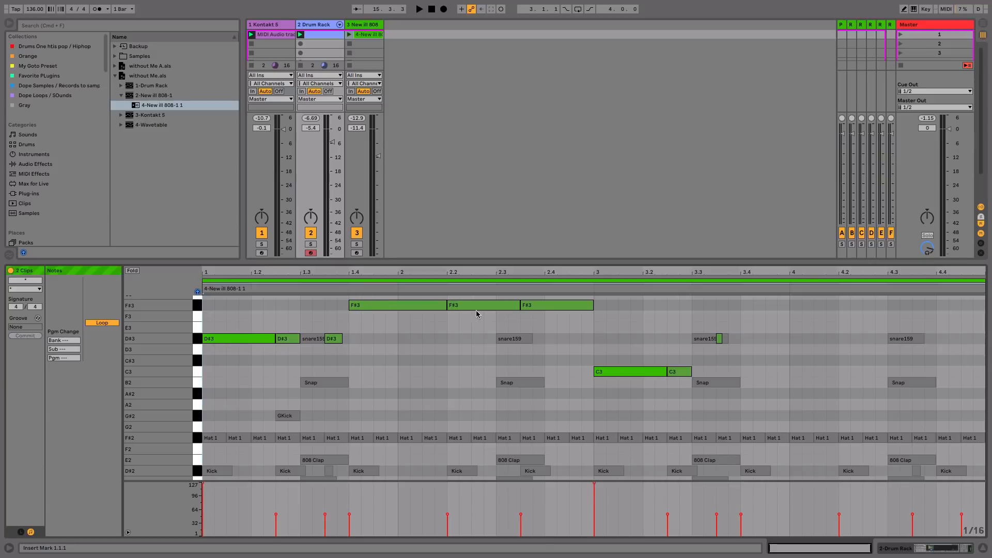
click(349, 34)
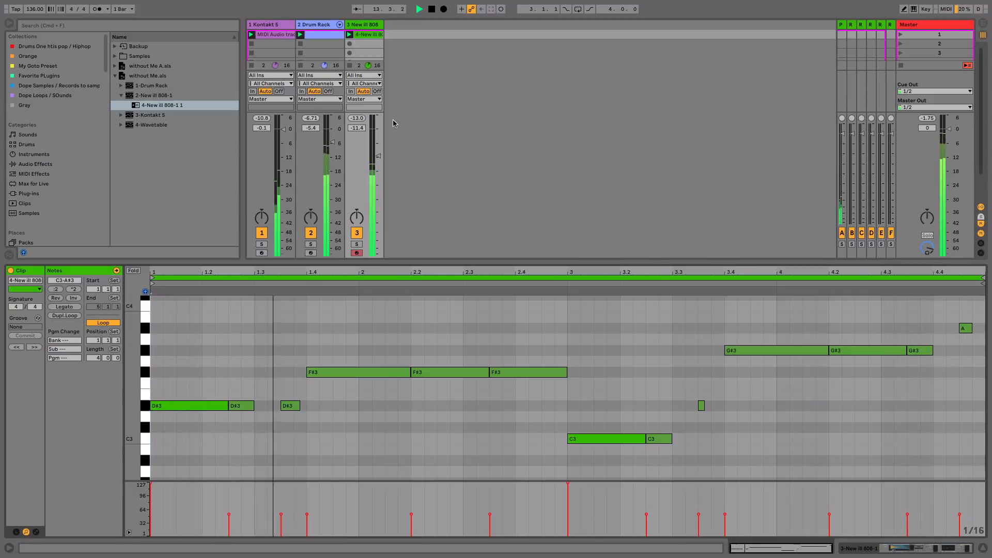
- Paste the Drum Rack's Kick notes into the 808 clip and delete its C2 notes
click(329, 35)
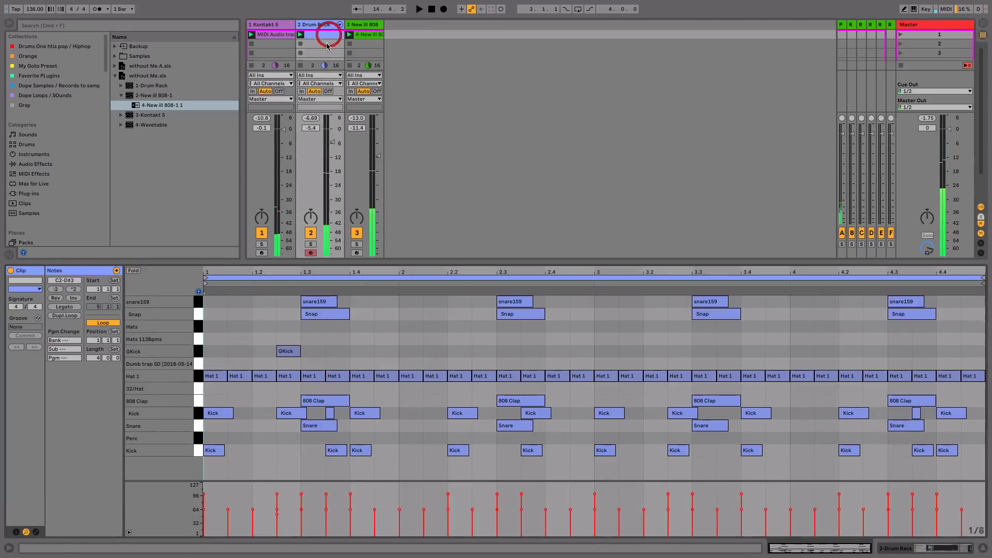
click(197, 451)
click(198, 451)
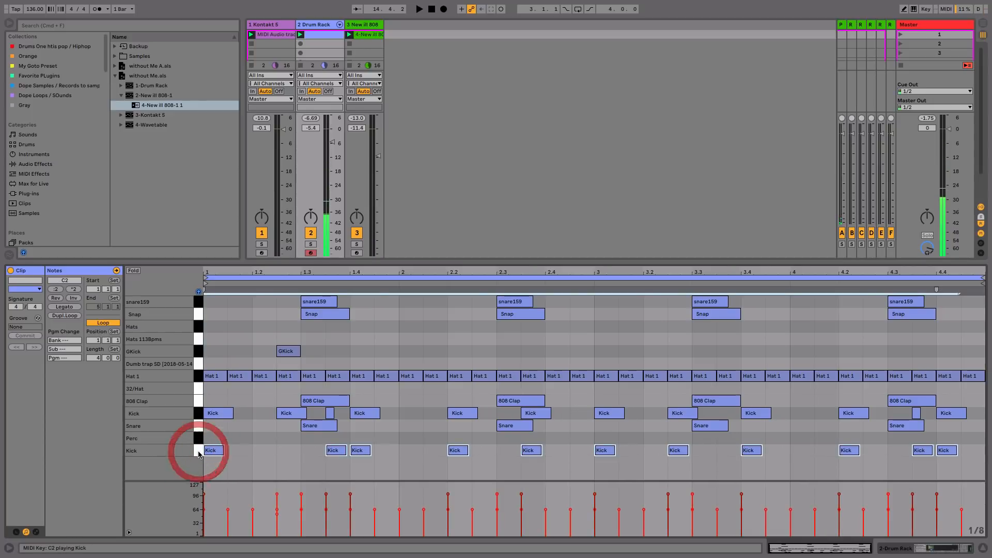
click(375, 35)
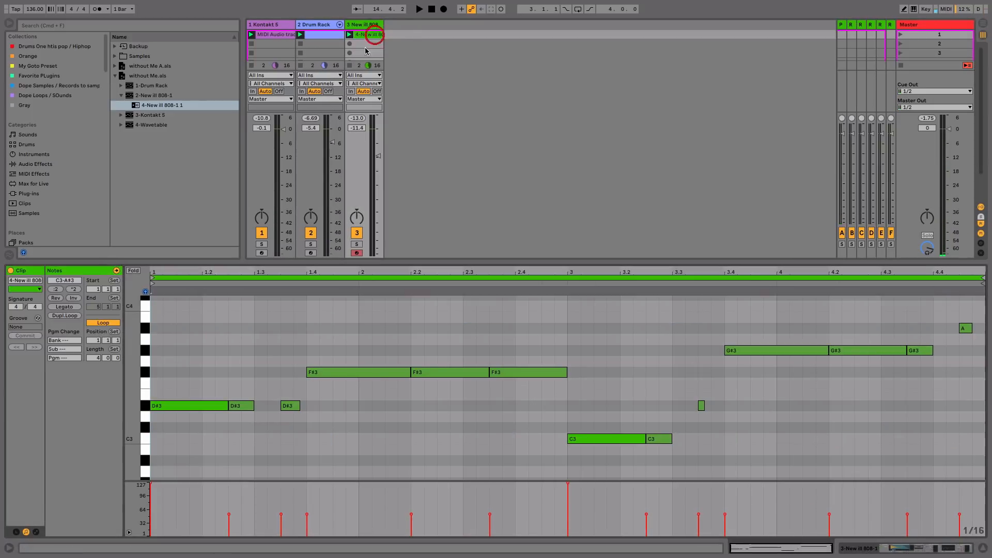
key(super+v)
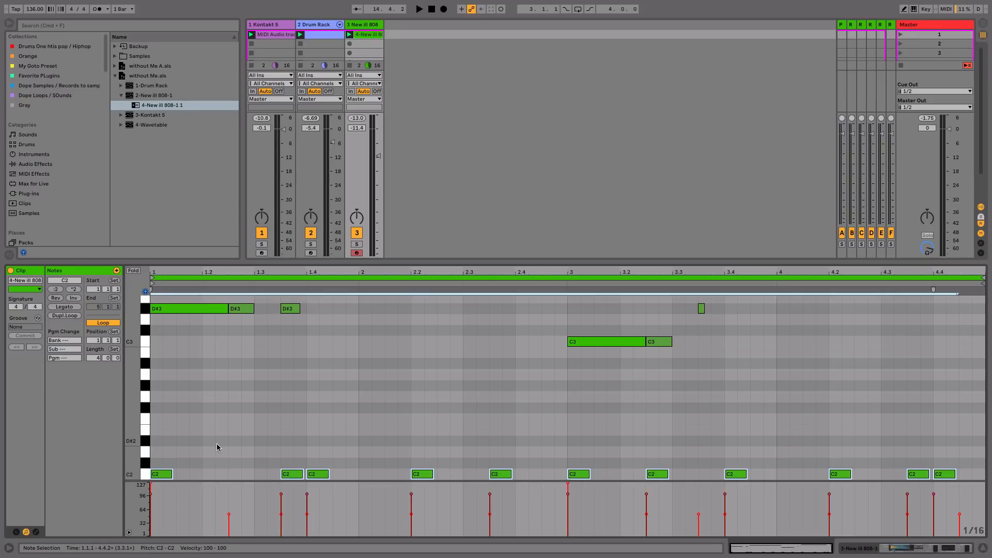
click(147, 474)
key(Delete)
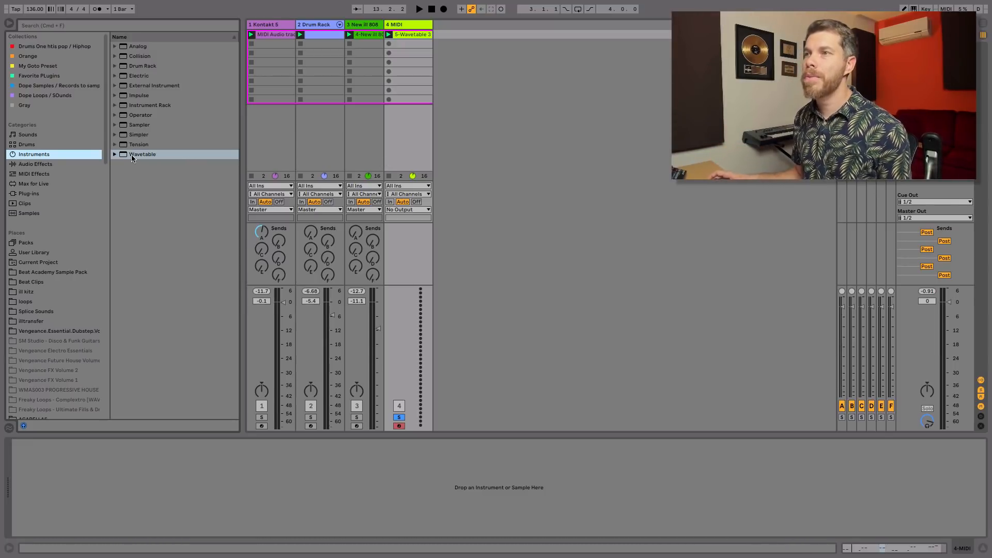
- Load Wavetable onto track 4, play its Wavetable 3 melody clip, and switch the synth to Mono
drag(138, 155, 182, 139)
drag(427, 57, 413, 49)
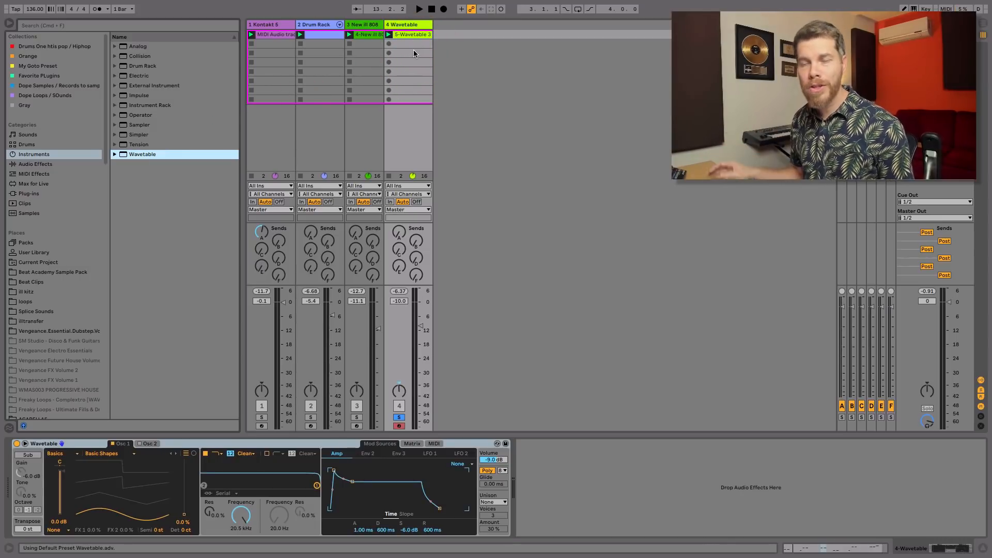
click(411, 34)
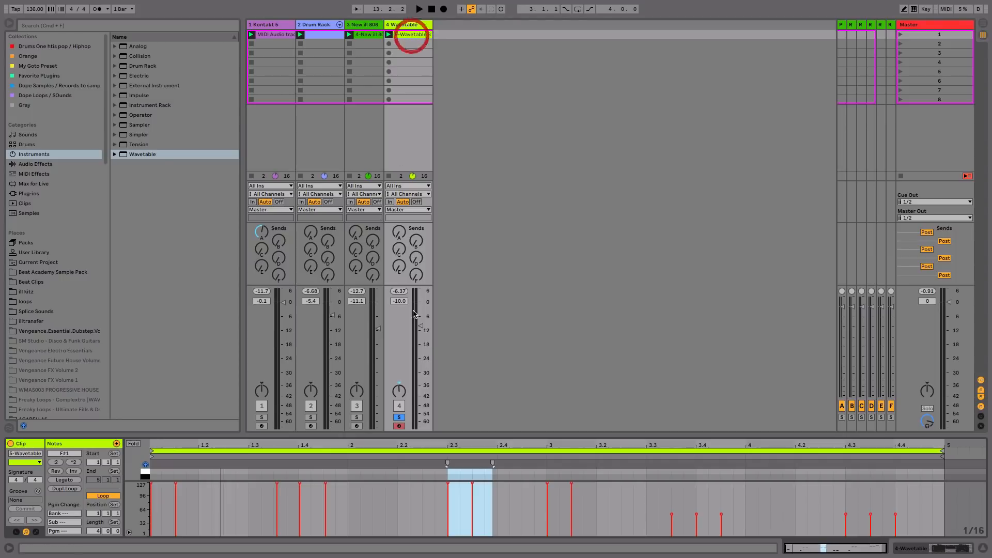
key(space)
drag(437, 436, 481, 227)
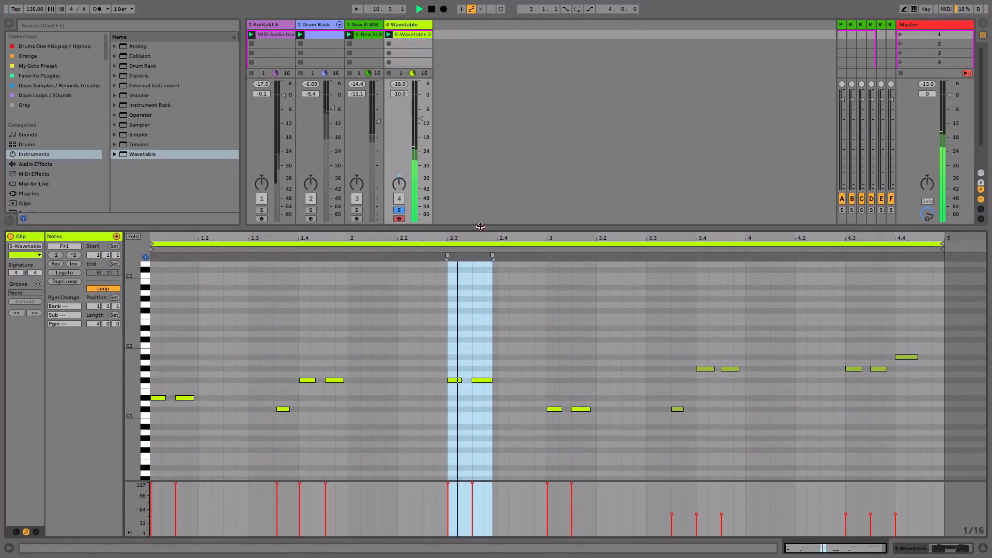
click(480, 227)
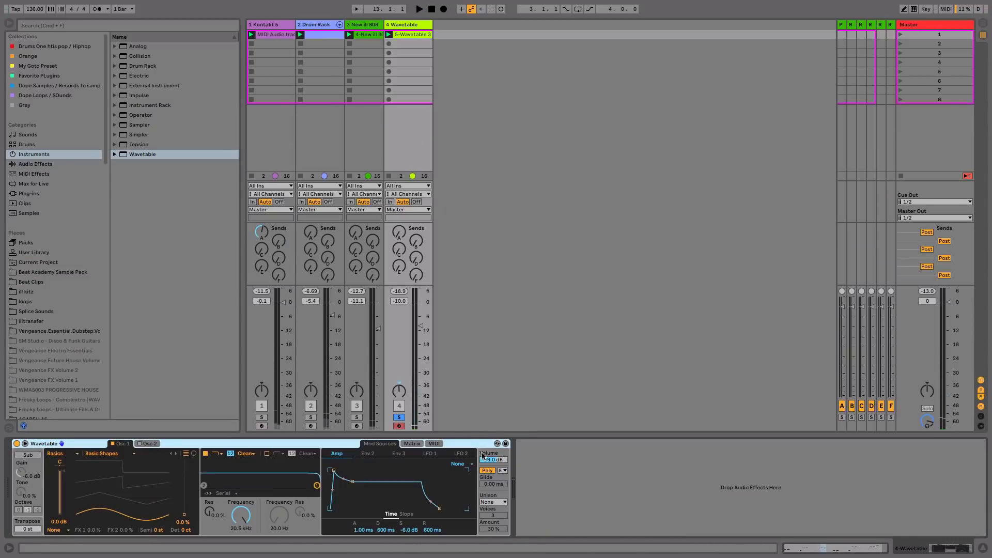
click(486, 471)
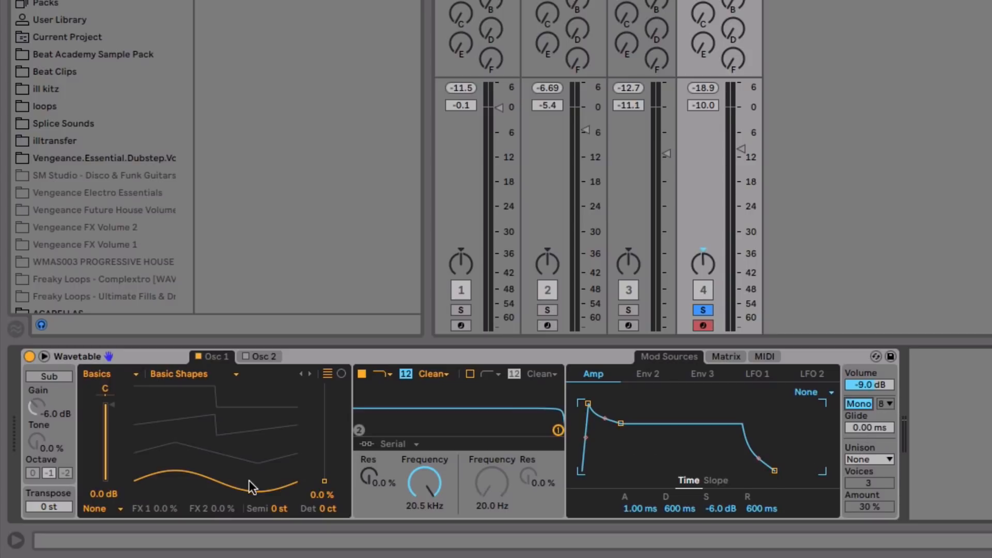
- Set the wavetable position to 59 % and the filter to 225 Hz with 21 % resonance
drag(249, 479, 249, 452)
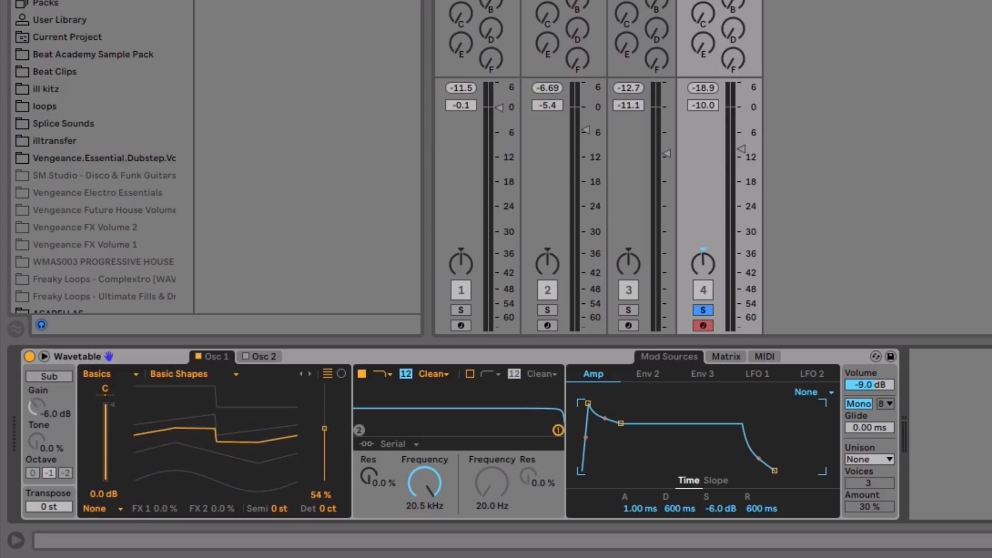
drag(143, 429, 143, 429)
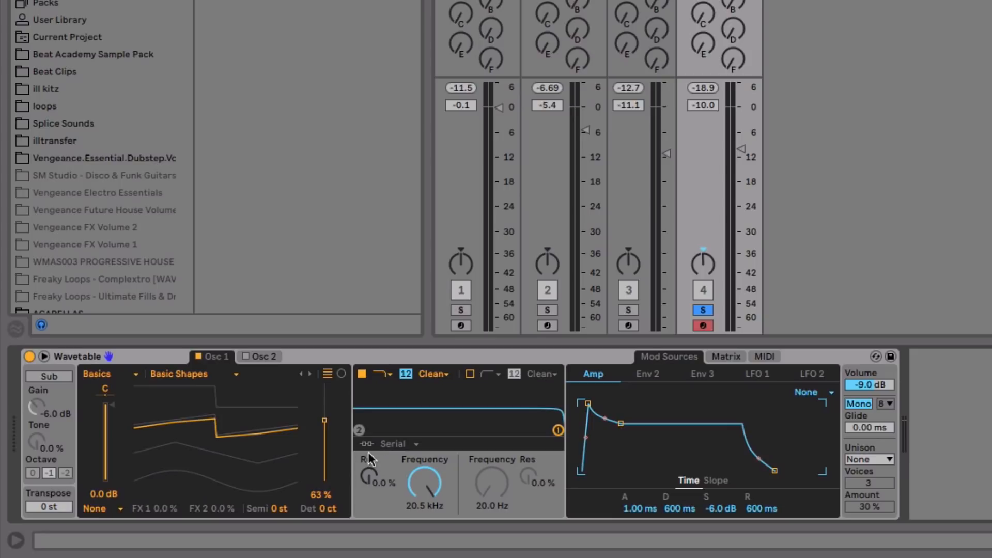
drag(232, 441, 232, 447)
drag(142, 425, 142, 420)
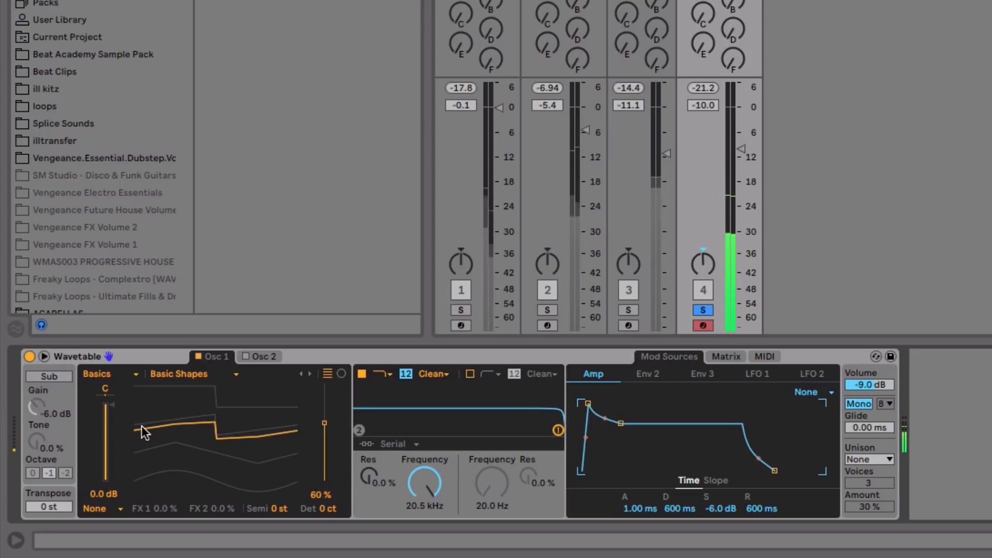
drag(427, 480, 426, 531)
drag(370, 476, 366, 479)
drag(429, 488, 429, 480)
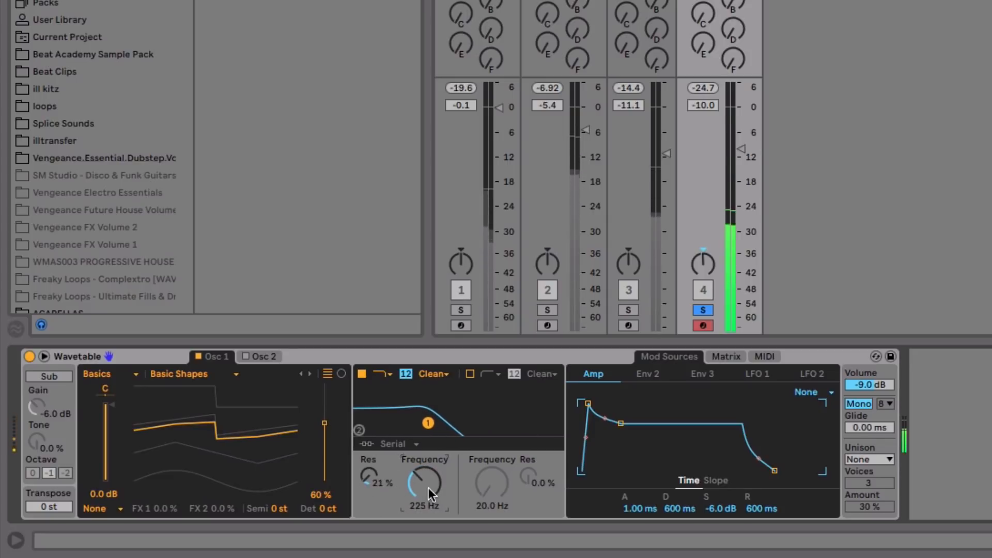
drag(247, 425, 246, 428)
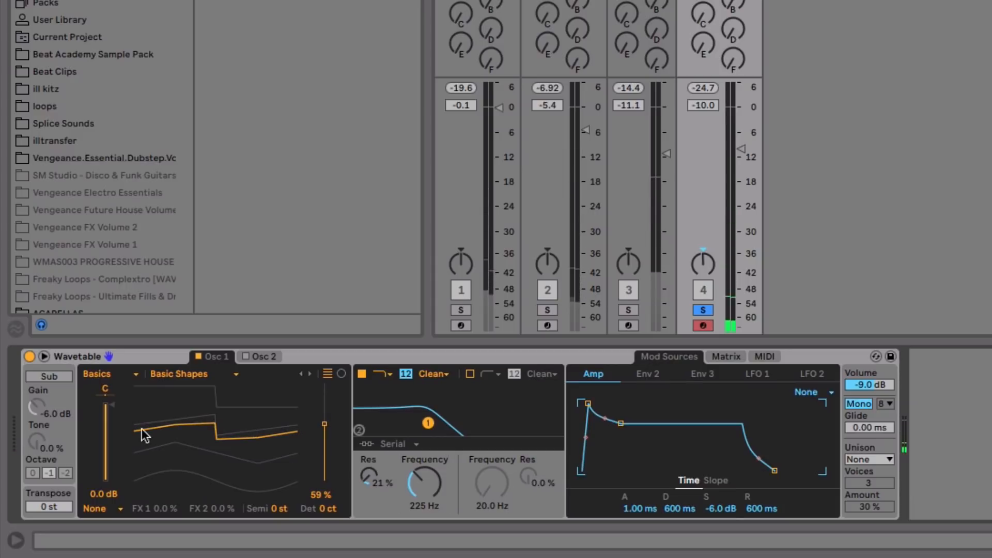
- Enable the sub oscillator with 34 % tone and shorten the amp release to 237 ms
click(35, 377)
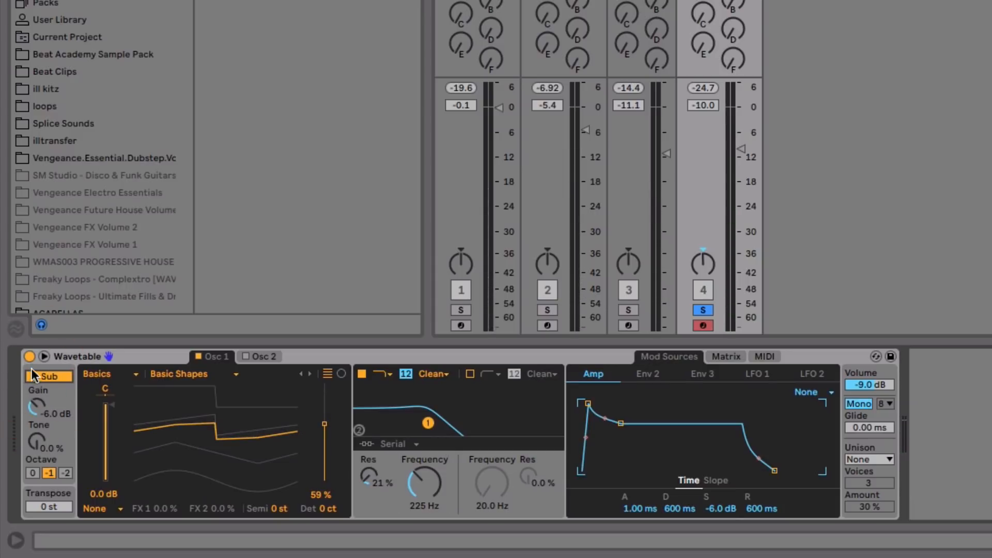
drag(39, 441, 39, 423)
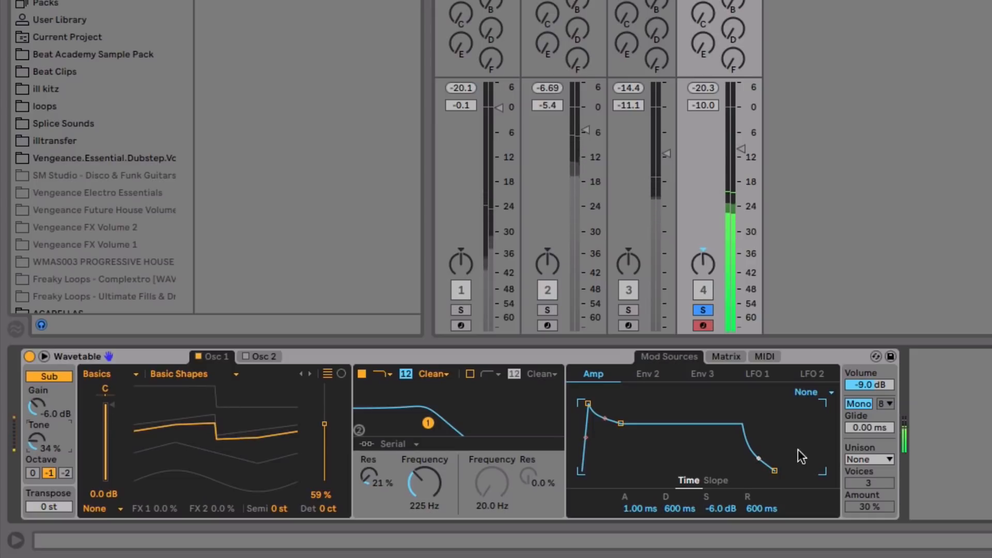
drag(774, 471, 768, 472)
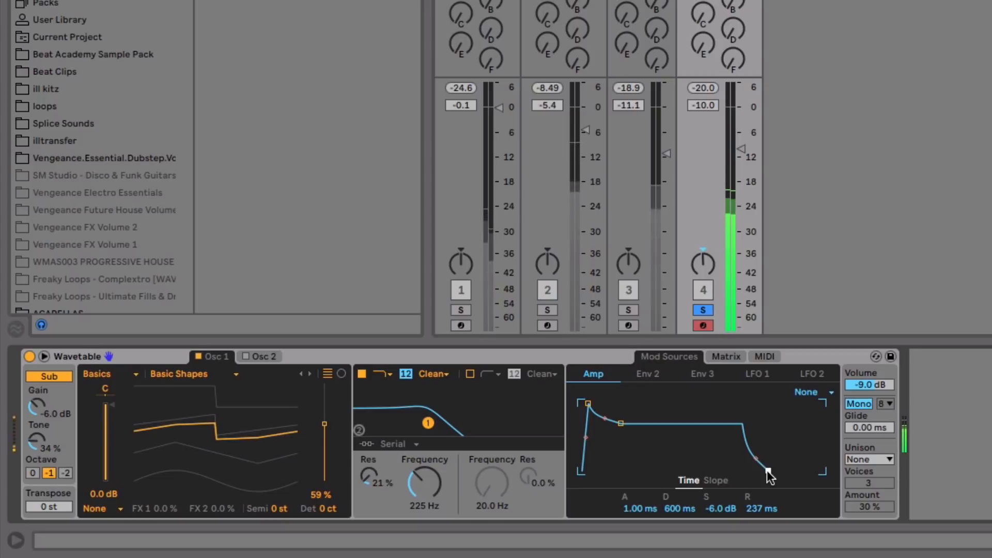
click(872, 460)
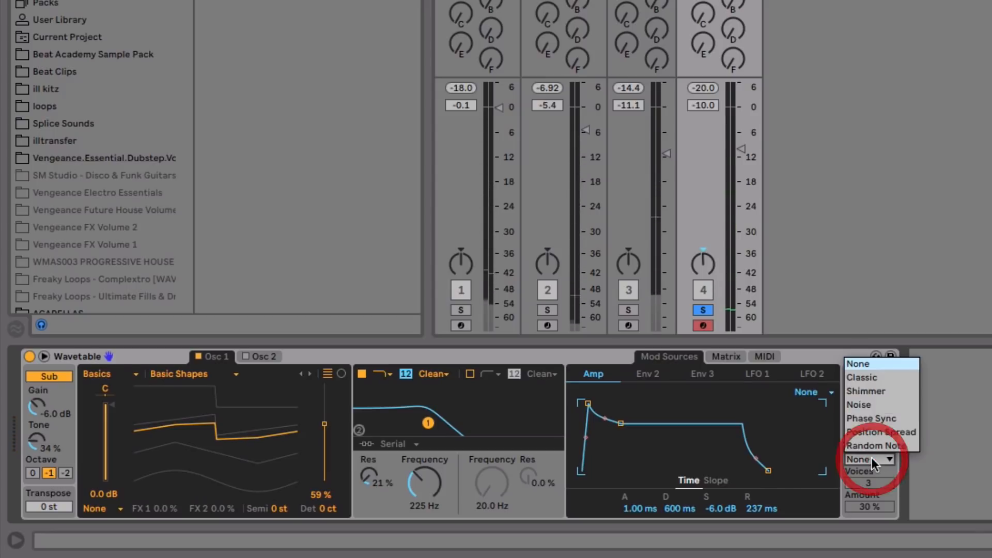
- Set Wavetable unison to Classic with a 38 % amount
click(886, 379)
click(870, 509)
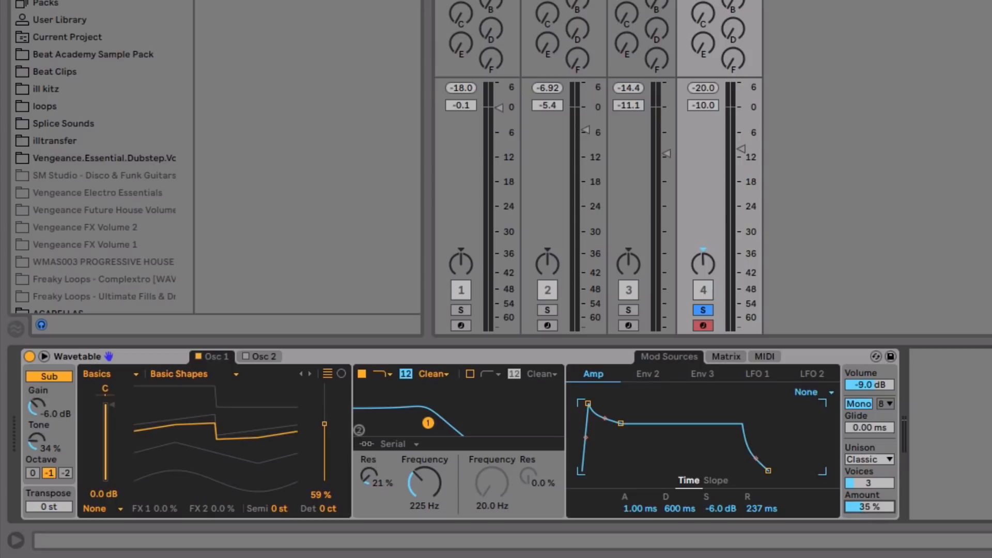
drag(870, 507, 870, 504)
key(space)
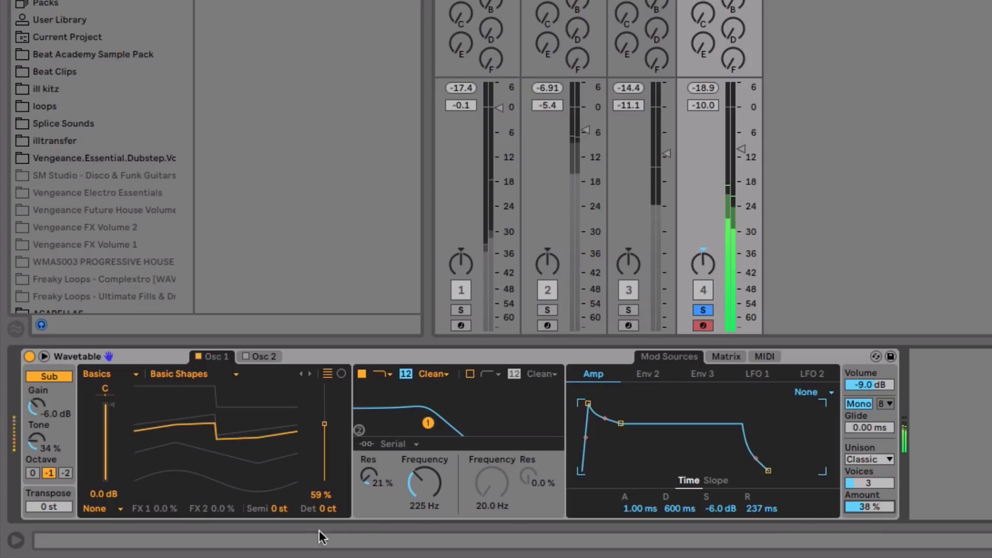
- Switch the filter type to OSR with 9 dB drive
drag(424, 483, 424, 490)
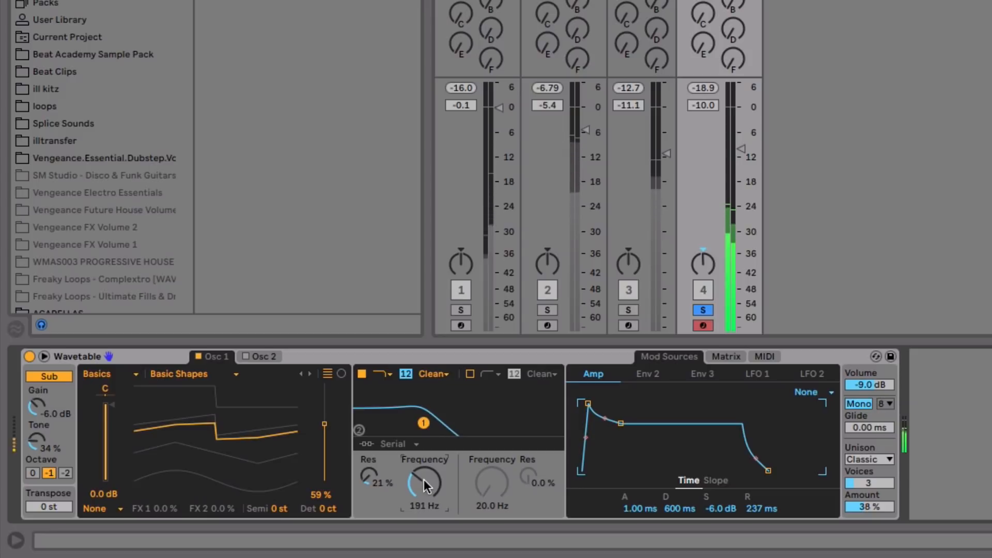
click(442, 372)
click(441, 376)
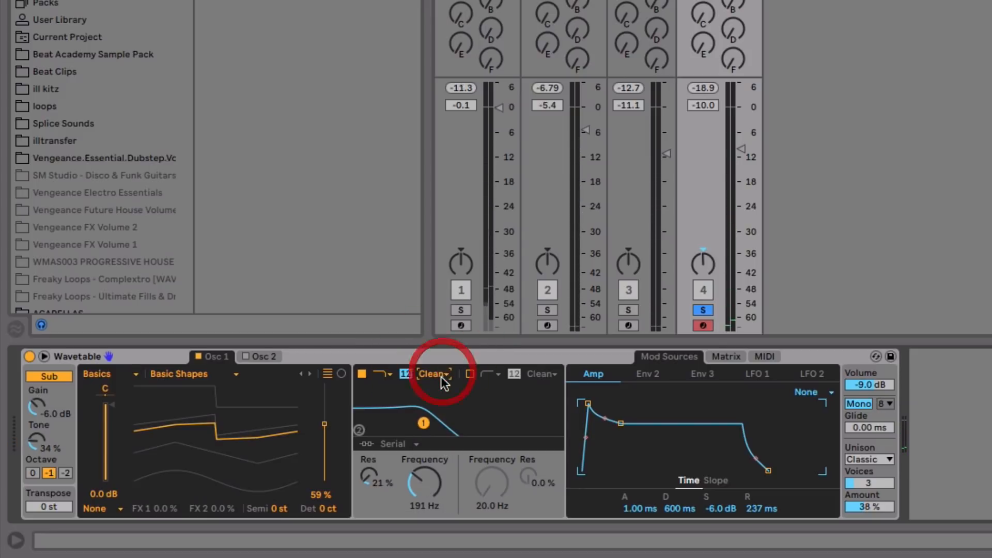
click(442, 376)
click(442, 398)
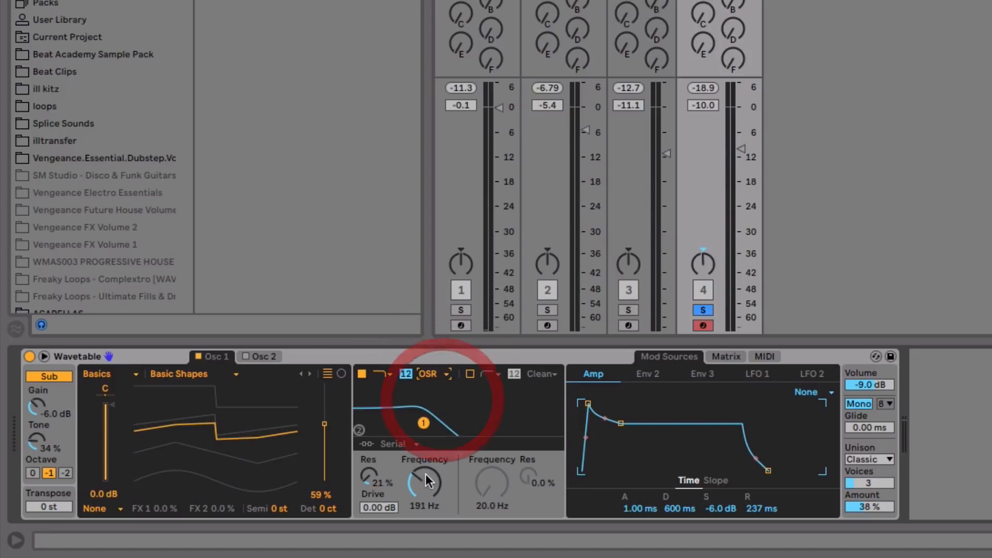
drag(426, 475, 425, 475)
key(space)
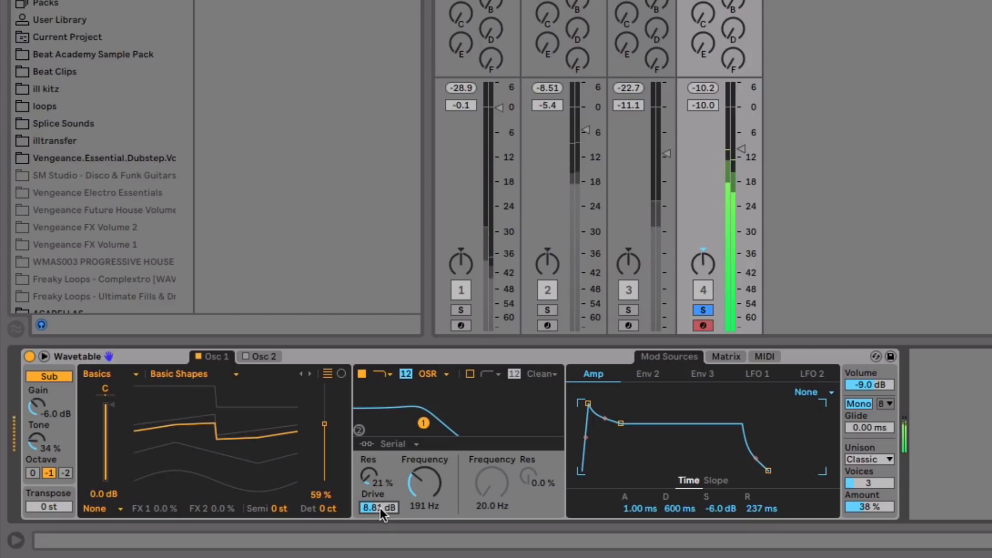
drag(381, 508, 380, 506)
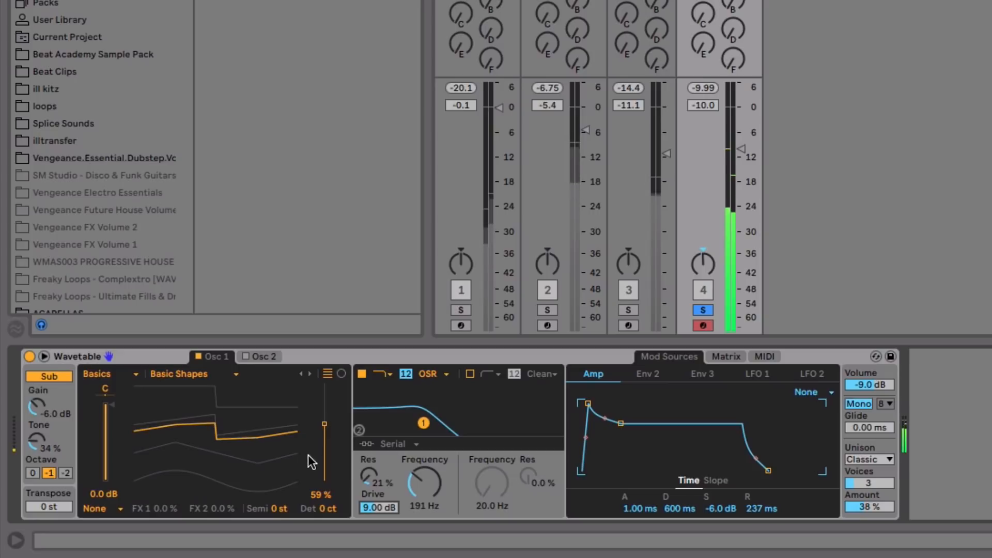
- Settle the filter near 238 Hz and wave position at 42 %, then unsolo track 4
mouse_move(451, 478)
mouse_down()
mouse_move(451, 496)
mouse_move(433, 480)
mouse_up()
drag(284, 445, 283, 462)
drag(149, 457, 149, 457)
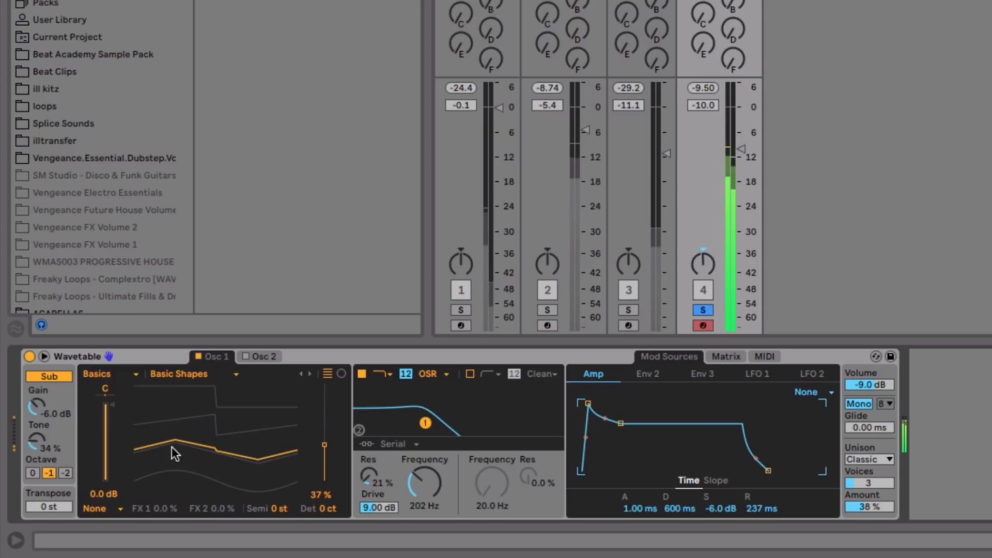
drag(422, 485, 423, 480)
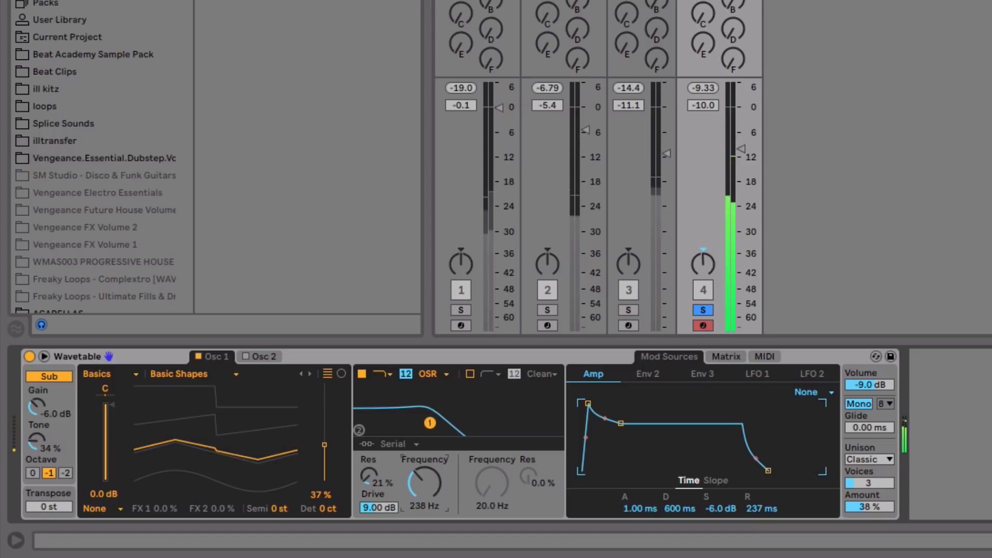
drag(333, 454, 333, 447)
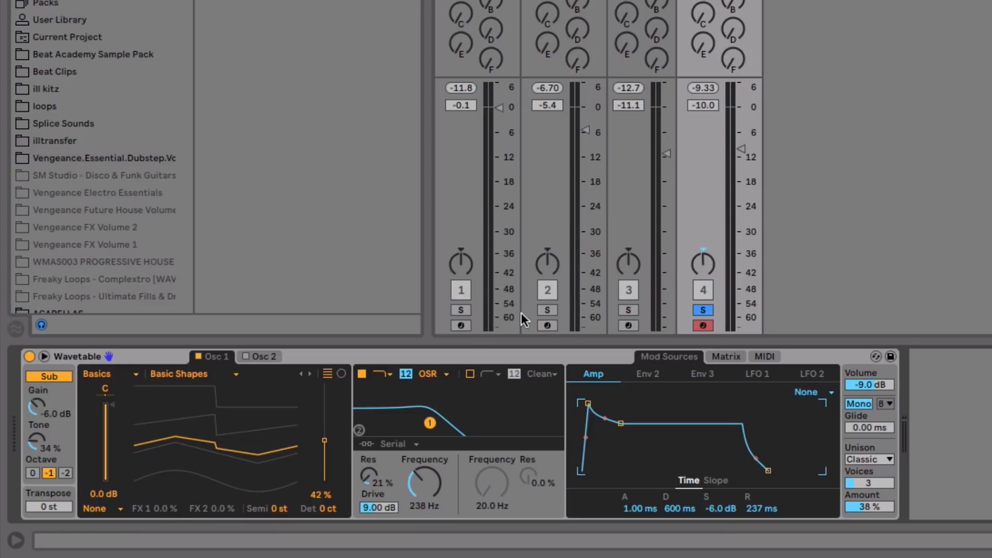
click(711, 309)
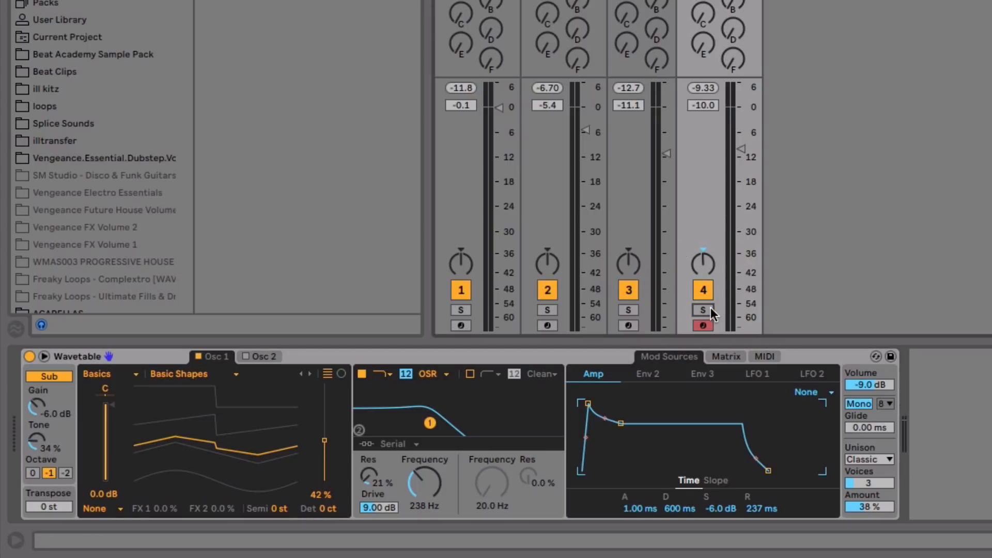